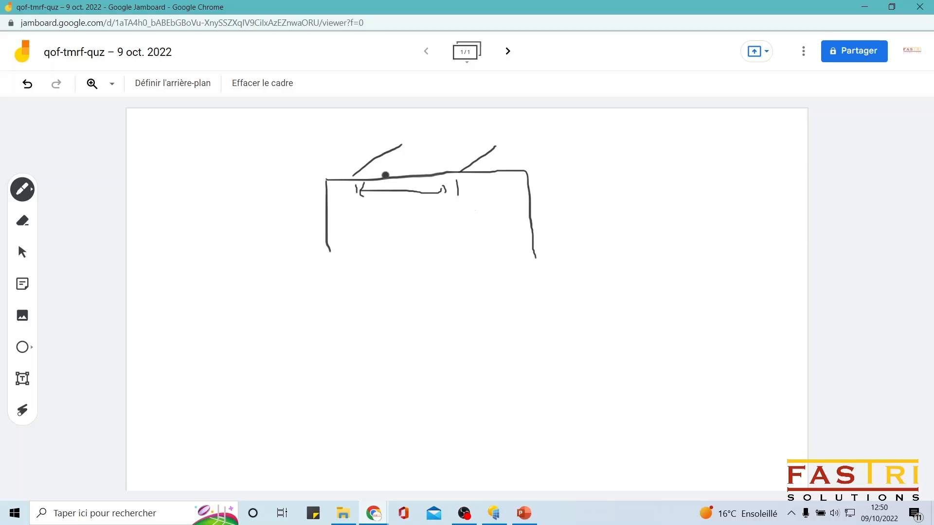
Label the spacing between the two tilted panels X and begin the formula below the roof sketch with "X = h"
mouse_move(405, 200)
left_mouse_down()
mouse_move(413, 214)
mouse_move(403, 215)
left_mouse_up()
left_click_drag(282, 280, 260, 314)
mouse_move(264, 288)
left_mouse_down()
mouse_move(278, 312)
mouse_move(318, 315)
mouse_move(343, 302)
mouse_move(362, 319)
mouse_move(345, 317)
left_mouse_up()
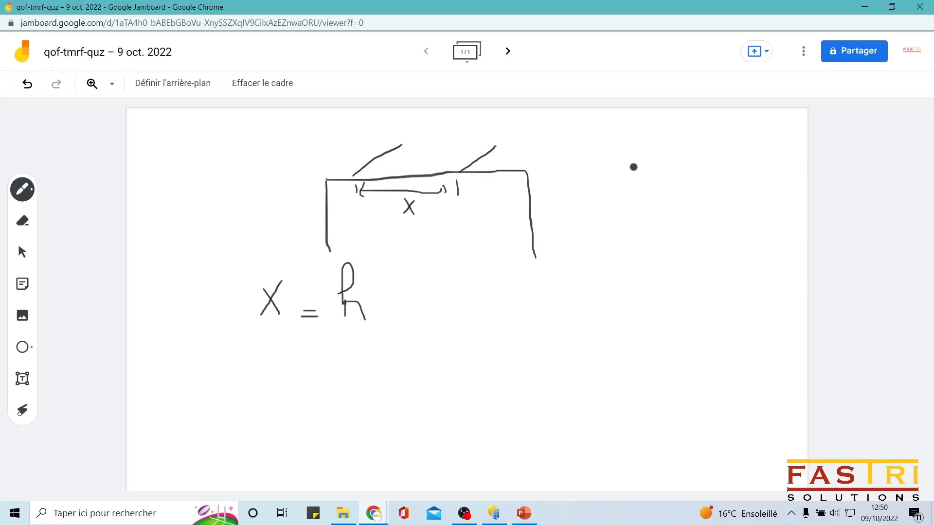
Write the panel size "2m × 1m" beside the roof sketch and circle both dimensions in green
mouse_move(641, 137)
left_mouse_down()
mouse_move(651, 159)
mouse_move(691, 163)
left_mouse_up()
mouse_move(717, 132)
left_mouse_down()
mouse_move(705, 156)
mouse_move(719, 157)
left_mouse_up()
mouse_move(729, 158)
left_mouse_down()
mouse_move(736, 145)
mouse_move(744, 158)
left_mouse_up()
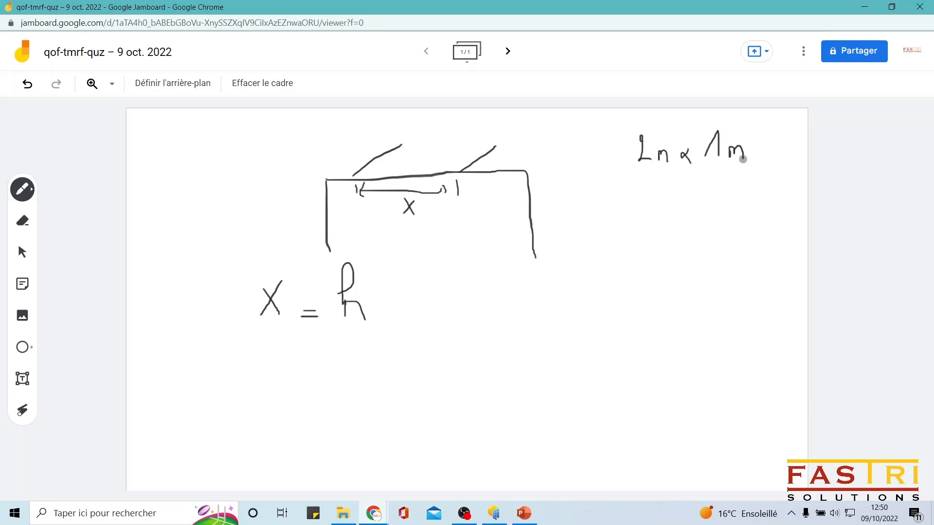
left_click(23, 194)
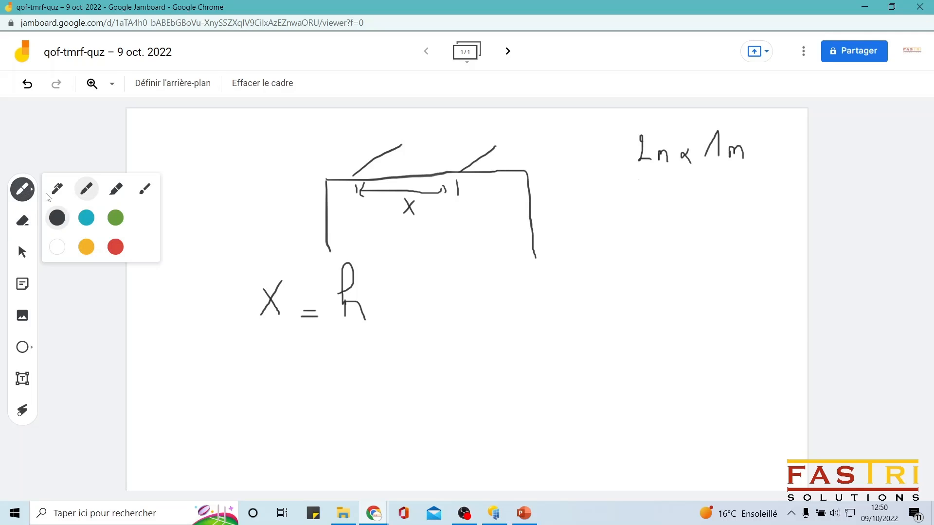
left_click(113, 222)
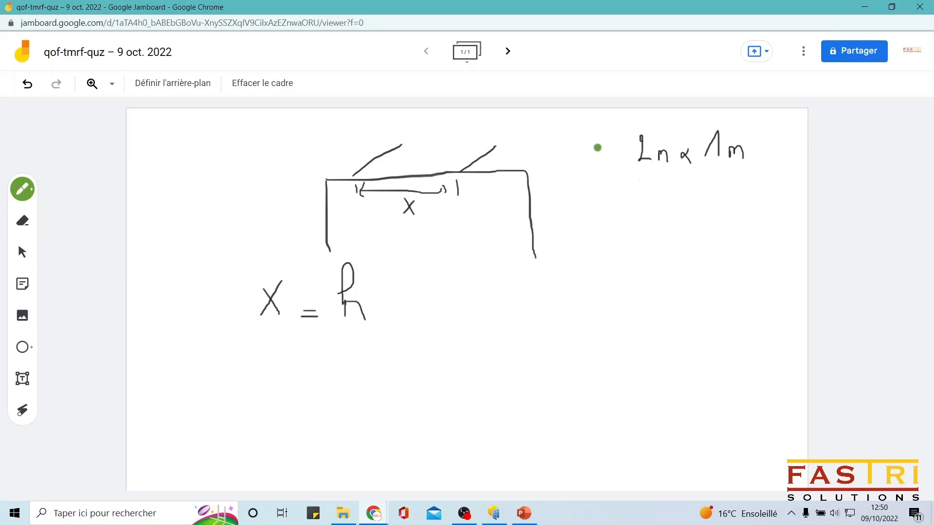
mouse_move(654, 129)
left_mouse_down()
mouse_move(640, 172)
mouse_move(667, 140)
mouse_move(645, 128)
left_mouse_up()
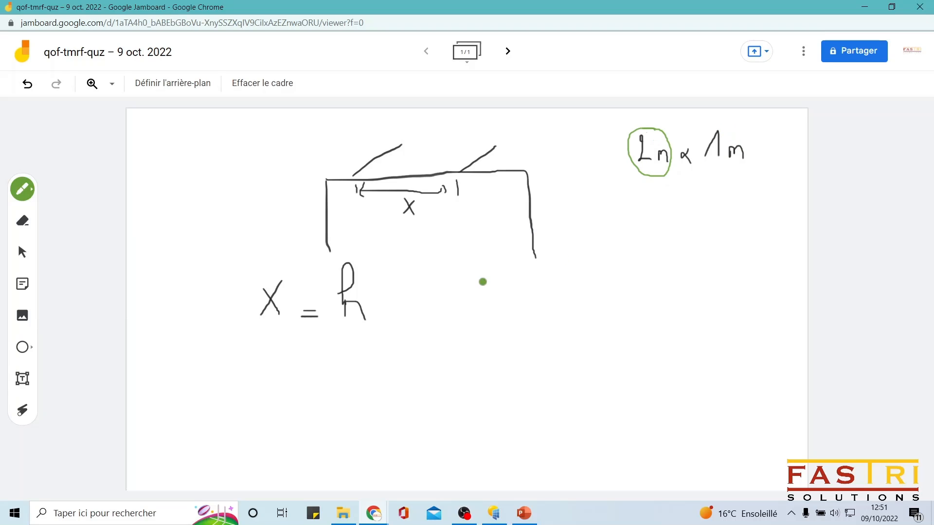
mouse_move(735, 126)
left_mouse_down()
mouse_move(708, 132)
mouse_move(757, 153)
mouse_move(724, 128)
left_mouse_up()
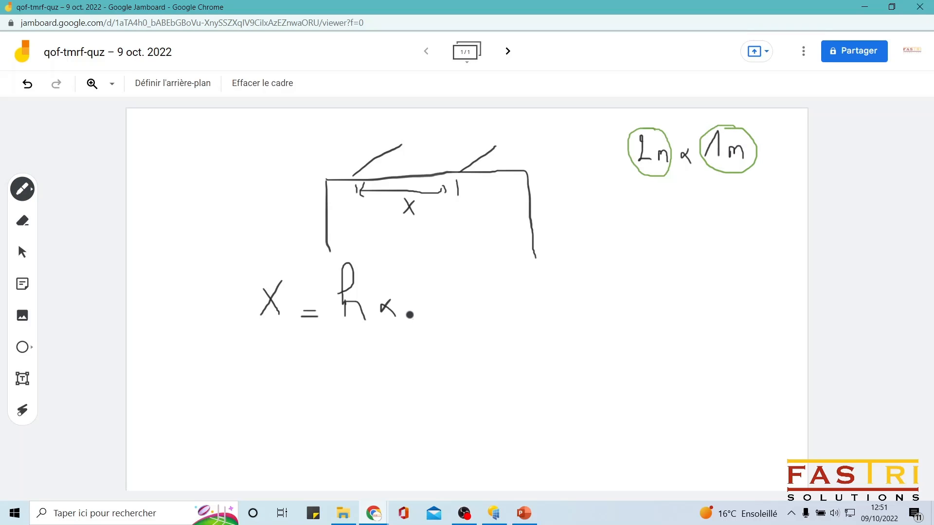
Complete the handwritten spacing formula with the factor (cos β + sin β / tg α)
mouse_move(424, 263)
left_mouse_down()
mouse_move(414, 310)
mouse_move(430, 345)
left_mouse_up()
mouse_move(436, 287)
left_mouse_down()
mouse_move(439, 303)
mouse_move(480, 328)
mouse_move(488, 307)
mouse_move(481, 316)
mouse_move(528, 300)
left_mouse_up()
left_click_drag(522, 291, 522, 308)
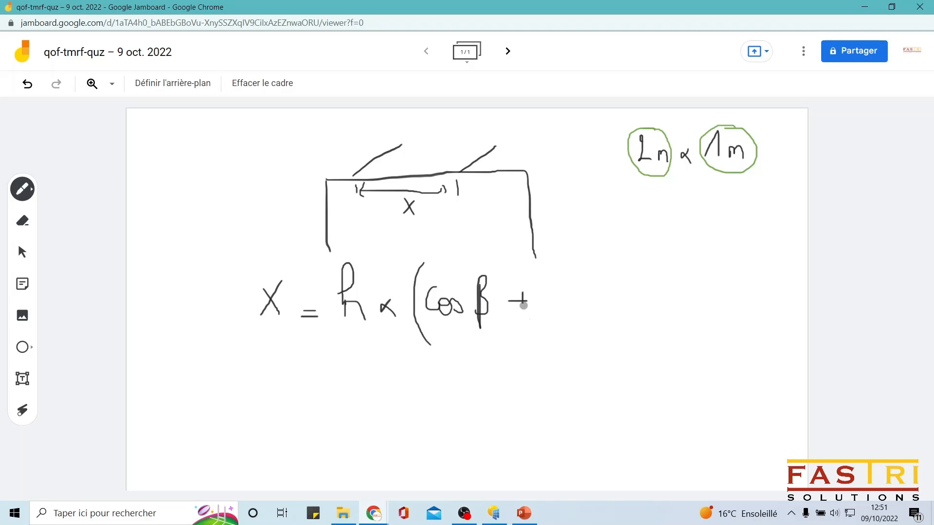
mouse_move(557, 282)
left_mouse_down()
mouse_move(577, 301)
mouse_move(608, 282)
mouse_move(599, 291)
left_mouse_up()
left_click(576, 280)
left_click(378, 520)
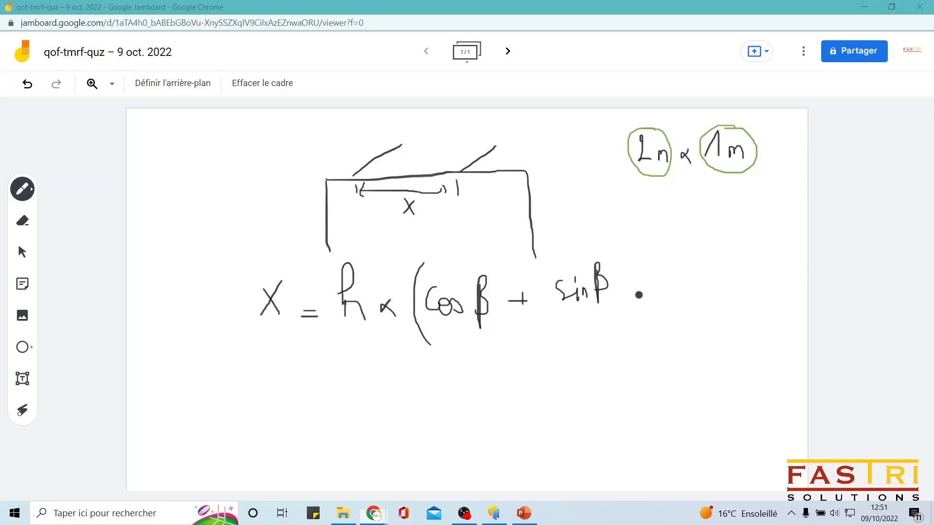
mouse_move(556, 307)
left_mouse_down()
mouse_move(623, 299)
mouse_move(588, 343)
mouse_move(603, 321)
mouse_move(615, 330)
mouse_move(610, 351)
mouse_move(631, 334)
left_mouse_up()
left_click_drag(627, 241, 647, 328)
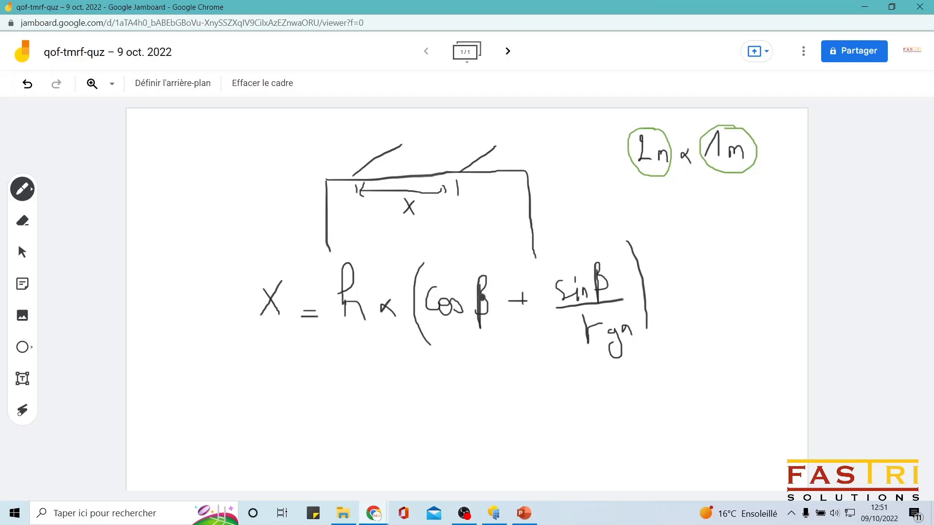
Mark the tilt angle β on the first panel and write "α = 90° - (δ - φ)" below the spacing formula
left_click_drag(362, 169, 375, 174)
left_click_drag(290, 362, 301, 397)
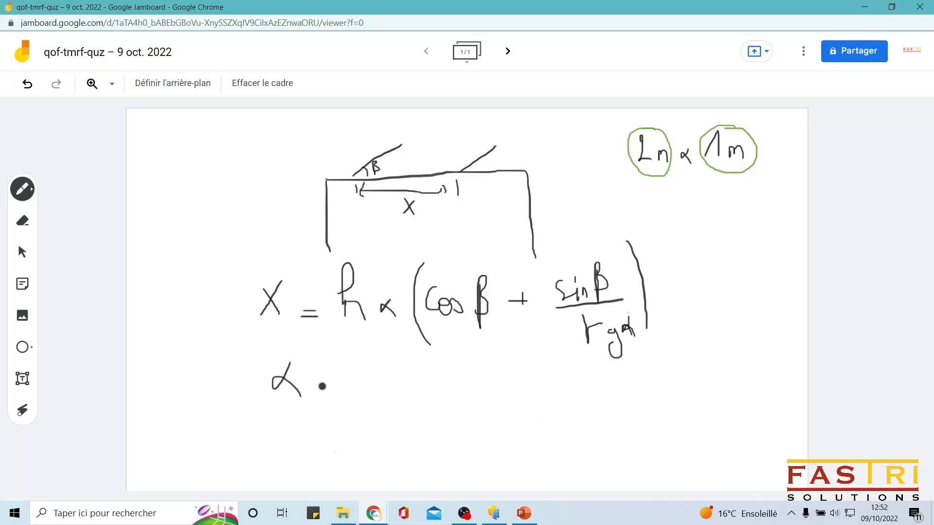
mouse_move(315, 382)
left_mouse_down()
mouse_move(336, 382)
mouse_move(324, 394)
left_mouse_up()
mouse_move(380, 344)
left_mouse_down()
mouse_move(371, 390)
mouse_move(399, 373)
mouse_move(406, 352)
left_mouse_up()
left_click_drag(428, 388, 436, 391)
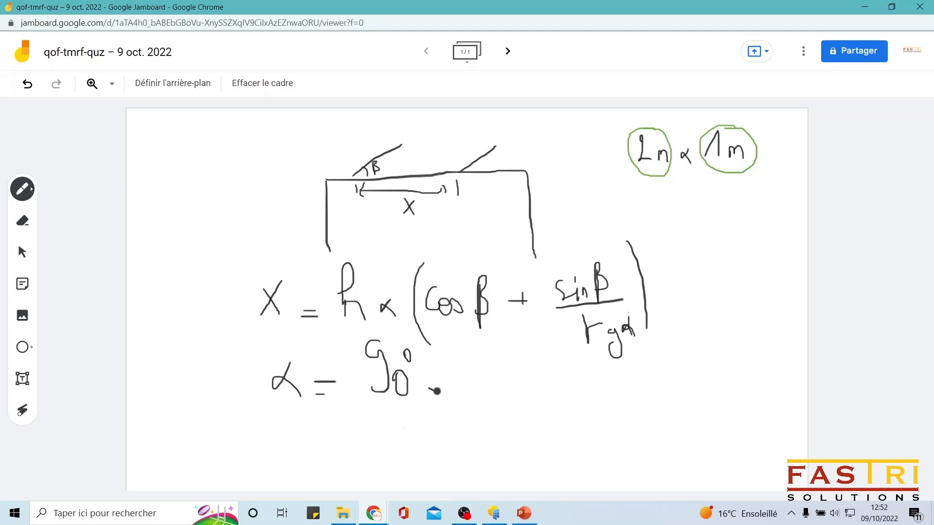
mouse_move(470, 355)
left_mouse_down()
mouse_move(460, 412)
mouse_move(497, 376)
mouse_move(554, 392)
mouse_move(566, 370)
left_mouse_up()
left_click_drag(573, 361, 550, 405)
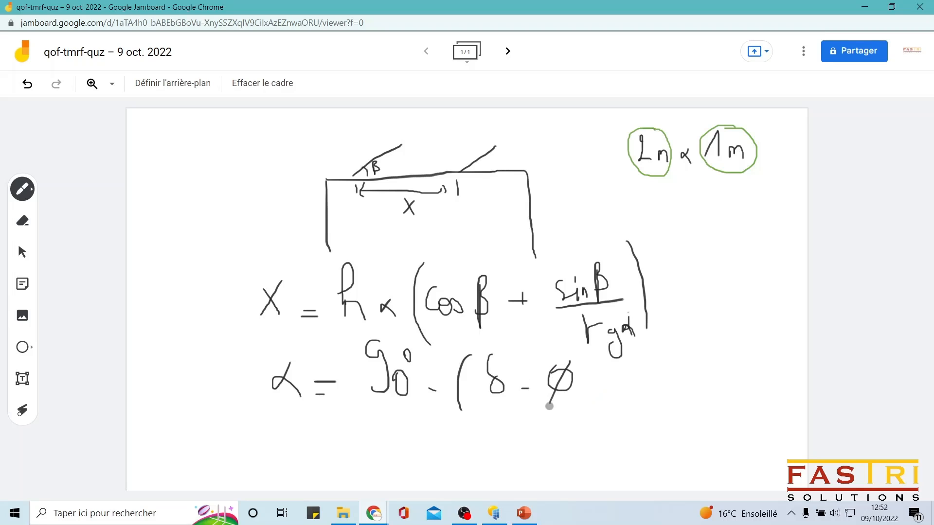
left_click_drag(579, 349, 593, 405)
Write the declination formula "δ = 23,45 × sin(0,986 × (j + 284))" under the α formula
mouse_move(317, 414)
left_mouse_down()
mouse_move(319, 434)
mouse_move(350, 444)
left_mouse_up()
left_click_drag(339, 435, 419, 451)
mouse_move(432, 418)
left_mouse_down()
mouse_move(436, 453)
mouse_move(448, 445)
left_mouse_up()
mouse_move(445, 422)
left_mouse_down()
mouse_move(471, 449)
mouse_move(494, 446)
left_mouse_up()
mouse_move(500, 422)
left_mouse_down()
mouse_move(535, 454)
mouse_move(553, 427)
mouse_move(563, 446)
left_mouse_up()
mouse_move(573, 413)
left_mouse_down()
mouse_move(569, 430)
mouse_move(622, 434)
left_mouse_up()
mouse_move(636, 404)
left_mouse_down()
mouse_move(636, 450)
mouse_move(668, 434)
mouse_move(725, 429)
mouse_move(722, 442)
left_mouse_up()
left_click(647, 418)
left_click_drag(725, 401, 731, 452)
left_click_drag(729, 397, 732, 468)
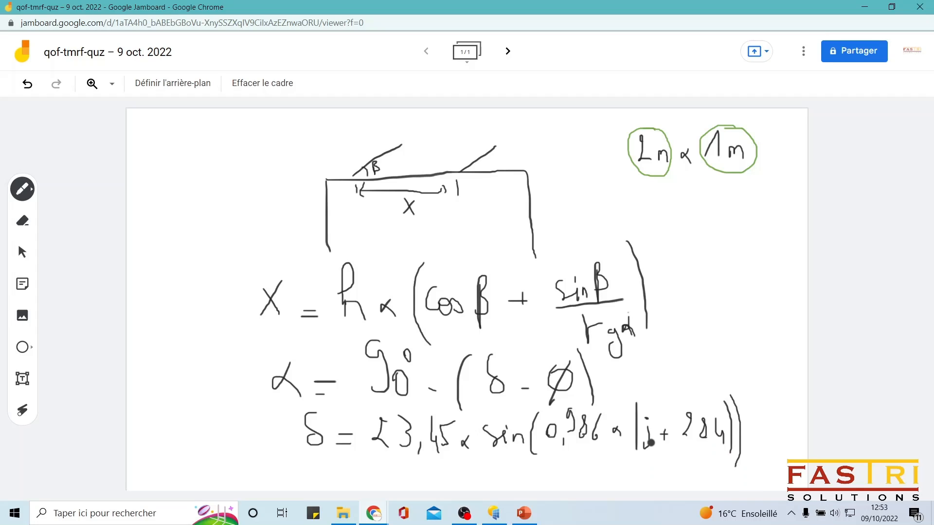
Add a second frame and write the March date example with "j = 31 + 28 + 3"
left_click(509, 57)
left_click_drag(194, 159, 181, 197)
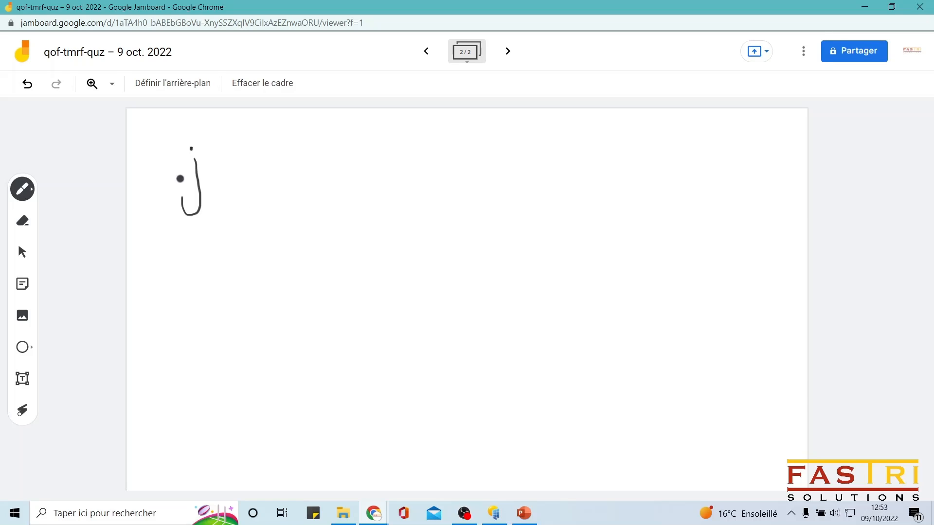
left_click_drag(138, 120, 139, 132)
mouse_move(148, 118)
left_mouse_down()
mouse_move(156, 130)
mouse_move(183, 123)
mouse_move(209, 133)
left_mouse_up()
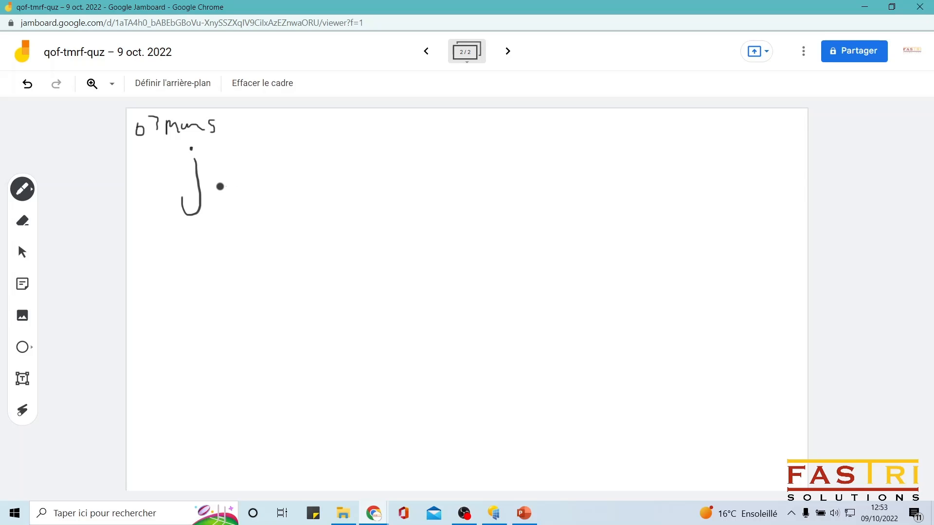
mouse_move(214, 184)
left_mouse_down()
mouse_move(265, 160)
mouse_move(256, 186)
left_mouse_up()
mouse_move(275, 155)
left_mouse_down()
mouse_move(282, 185)
mouse_move(311, 178)
mouse_move(317, 155)
mouse_move(347, 179)
mouse_move(367, 176)
left_mouse_up()
left_click_drag(365, 171, 365, 183)
mouse_move(375, 150)
left_mouse_down()
mouse_move(387, 148)
mouse_move(382, 175)
left_mouse_up()
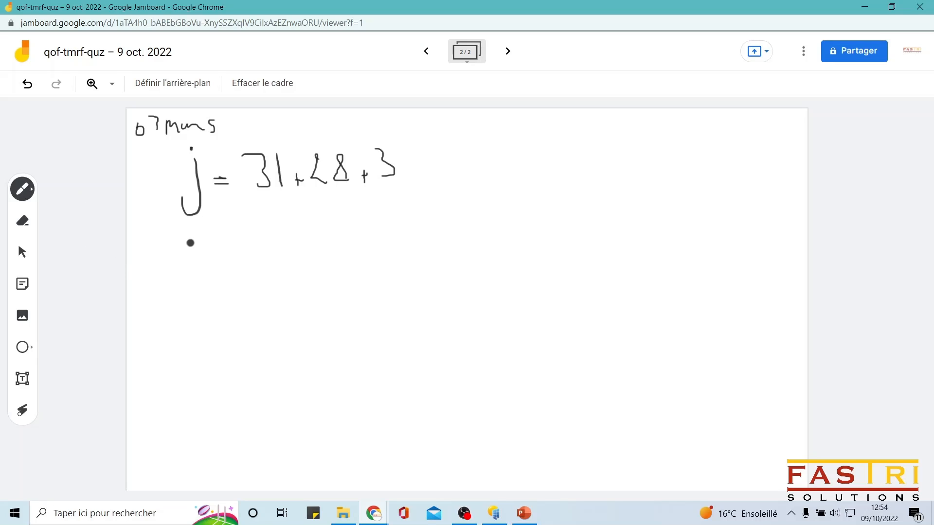
Write the second day-number example for "21 dec" as "j = 365 - 10 = 355"
mouse_move(141, 233)
left_mouse_down()
mouse_move(152, 251)
mouse_move(212, 251)
mouse_move(213, 239)
mouse_move(232, 252)
left_mouse_up()
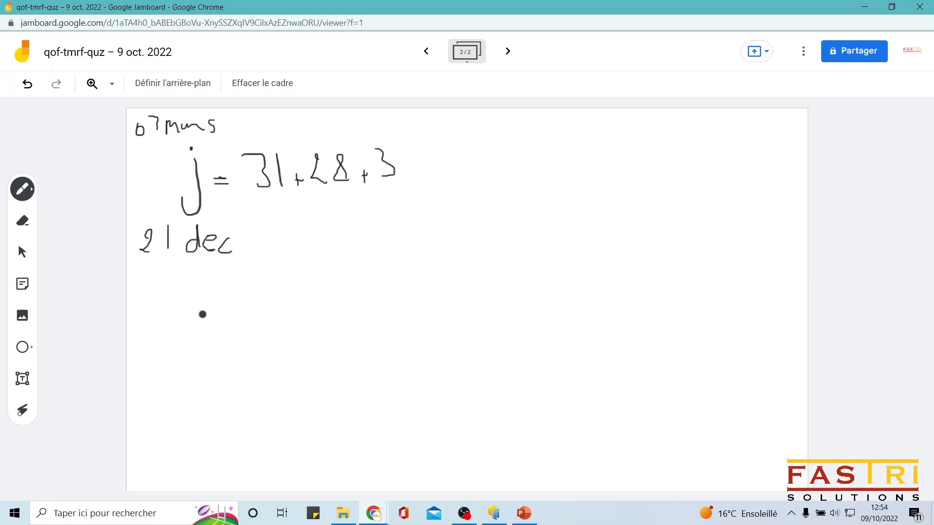
mouse_move(206, 289)
left_mouse_down()
mouse_move(200, 319)
mouse_move(241, 296)
left_mouse_up()
left_click(209, 273)
left_click_drag(258, 271, 259, 308)
mouse_move(291, 271)
left_mouse_down()
mouse_move(296, 305)
mouse_move(303, 279)
mouse_move(304, 305)
left_mouse_up()
left_click_drag(303, 273, 314, 267)
mouse_move(326, 300)
left_mouse_down()
mouse_move(375, 287)
mouse_move(443, 295)
mouse_move(457, 270)
left_mouse_up()
mouse_move(463, 269)
left_mouse_down()
mouse_move(467, 293)
mouse_move(477, 258)
left_mouse_up()
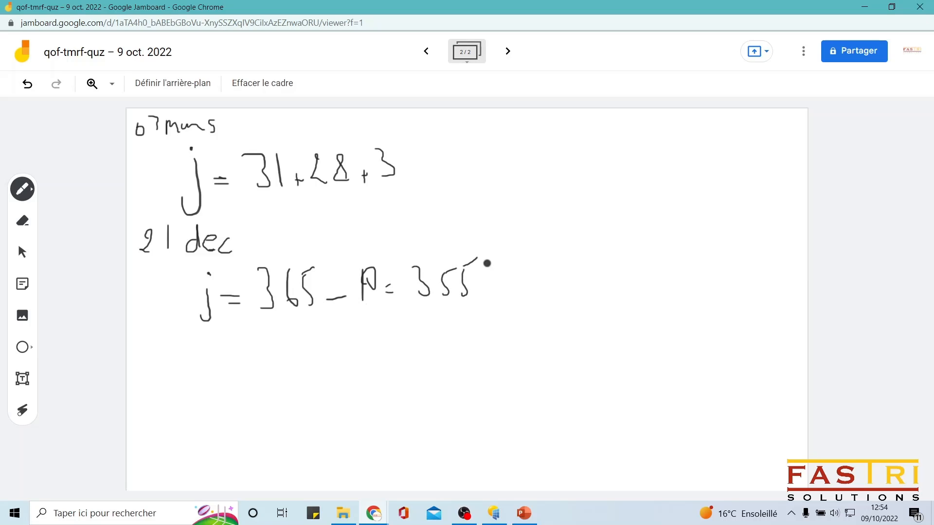
Switch to the Tangier project in PVsyst and open the 3D construction scene of its near shadings
left_click(426, 51)
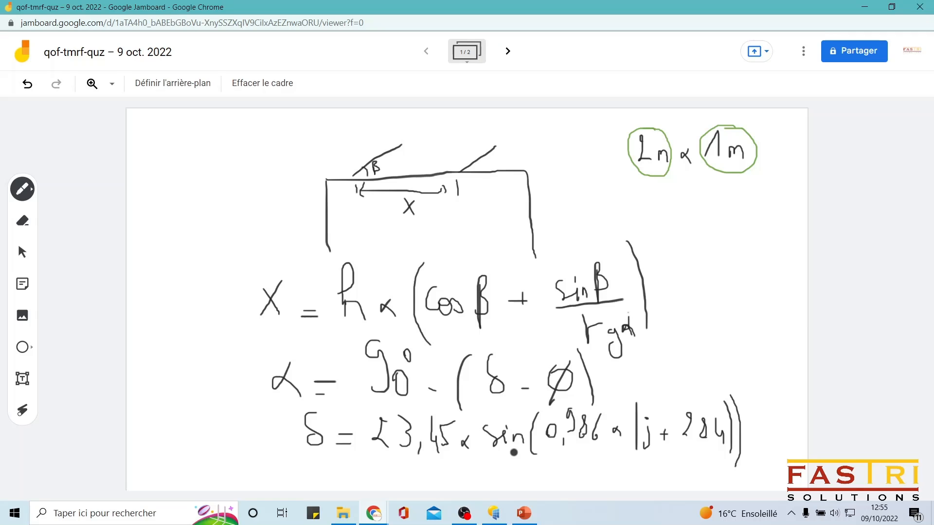
mouse_move(503, 517)
left_click(491, 469)
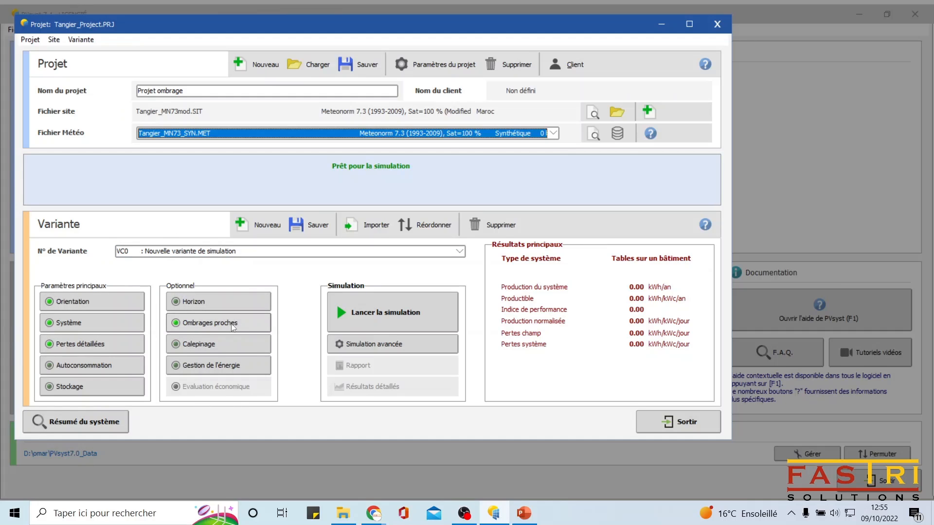
left_click(213, 322)
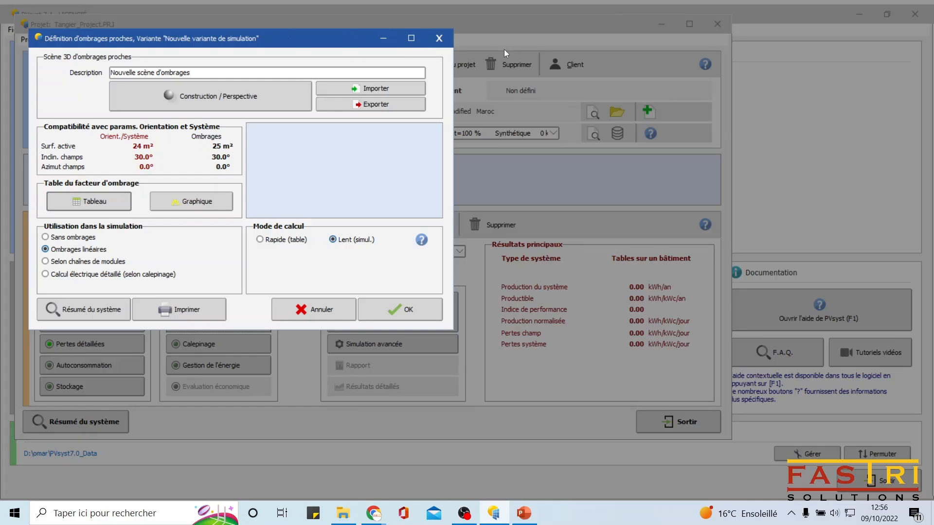
left_click(439, 38)
left_click(197, 325)
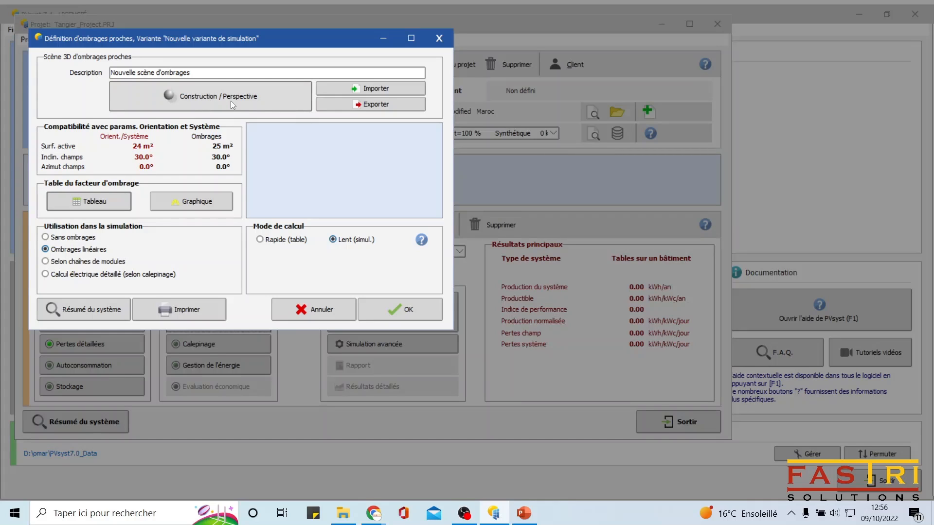
left_click(217, 96)
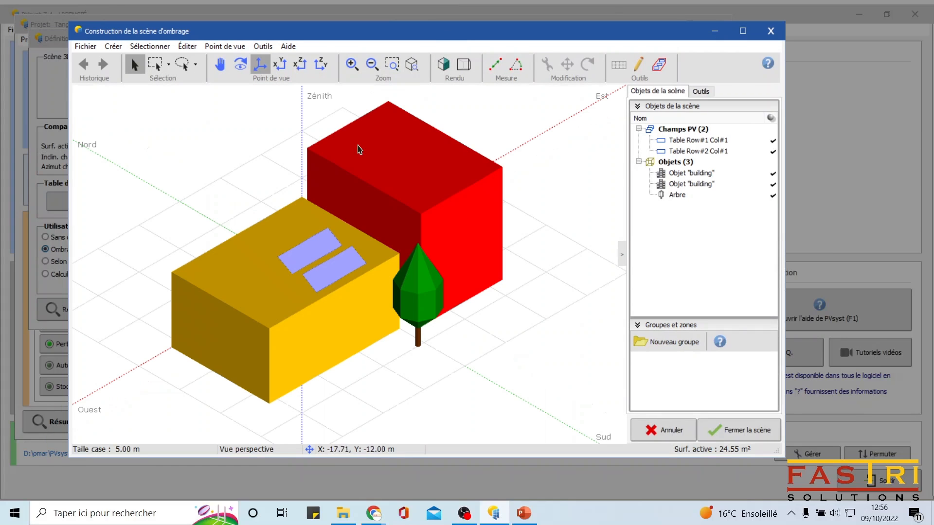
Delete all PV tables, buildings and the tree from the shading scene, and accept the emptied near shadings definition
scroll(502, 302, "down", 3)
scroll(175, 241, "up", 5)
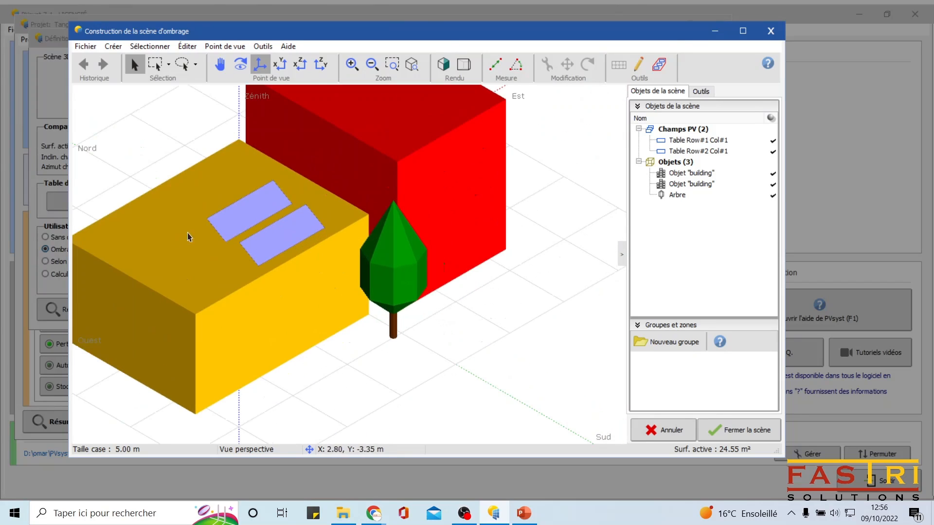
scroll(175, 241, "down", 3)
scroll(271, 100, "down", 3)
left_click(155, 63)
left_click_drag(402, 111, 114, 339)
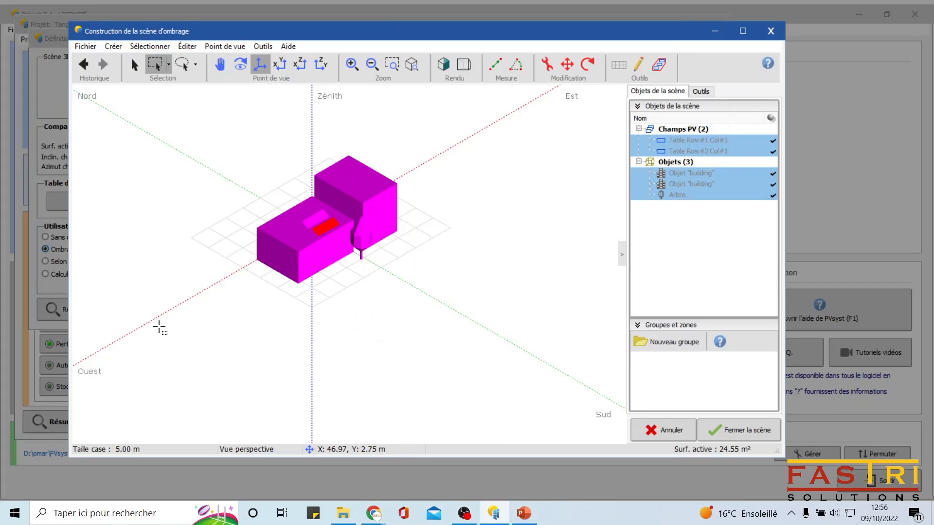
key("Delete")
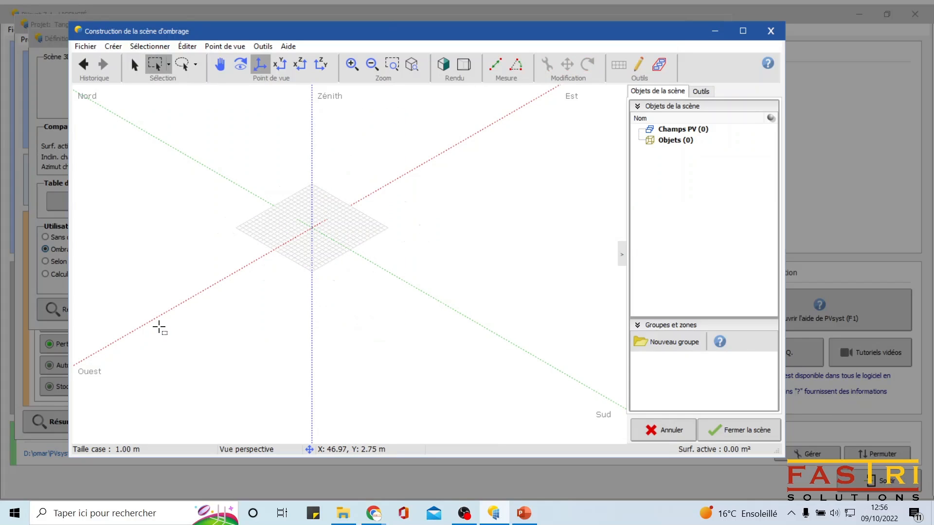
left_click(739, 430)
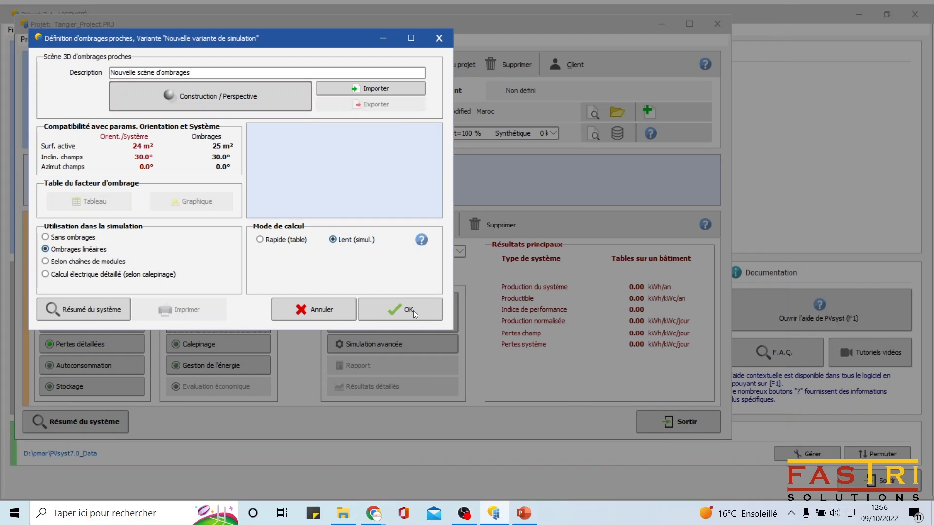
left_click(408, 310)
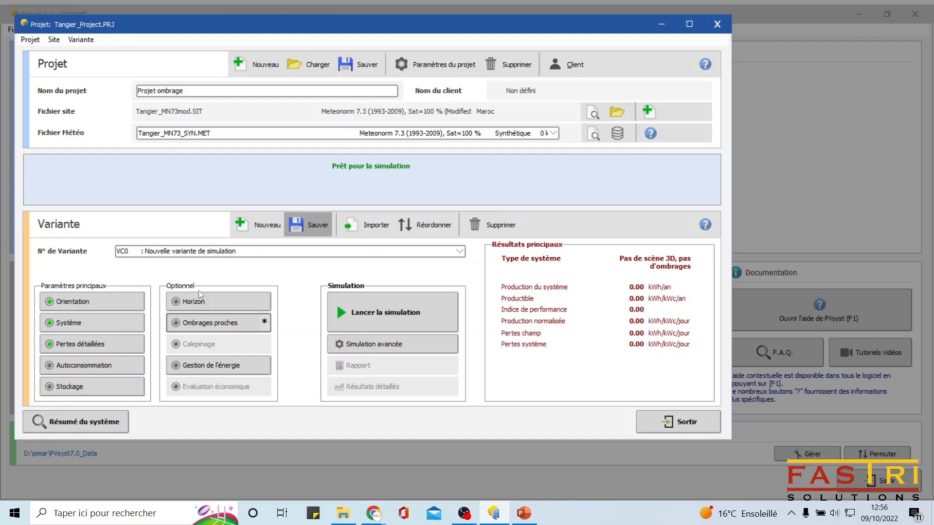
Check the modules in series and the number of strings in the variant's system definition, and close it
left_click(119, 323)
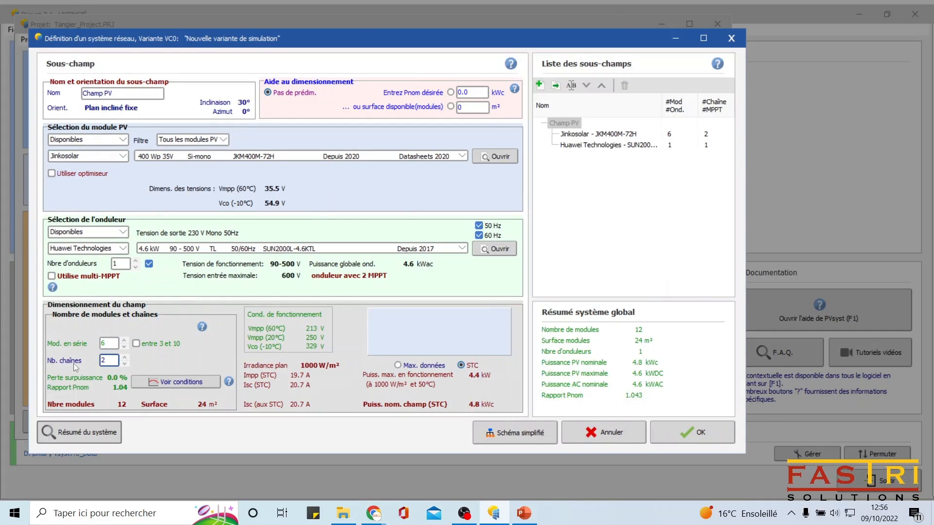
left_click(108, 361)
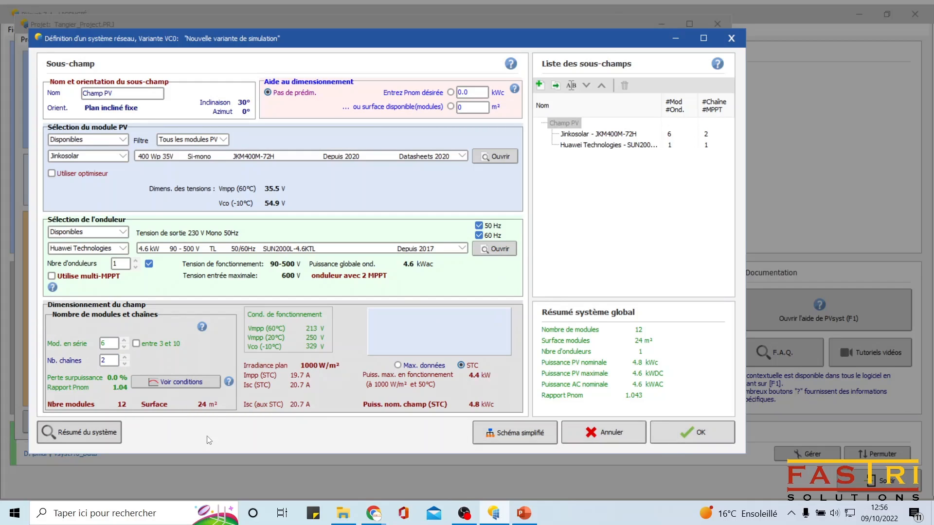
left_click(680, 436)
Open the near shadings 3D construction scene and start a new composite building containing an elementary parallelepiped object
left_click(218, 321)
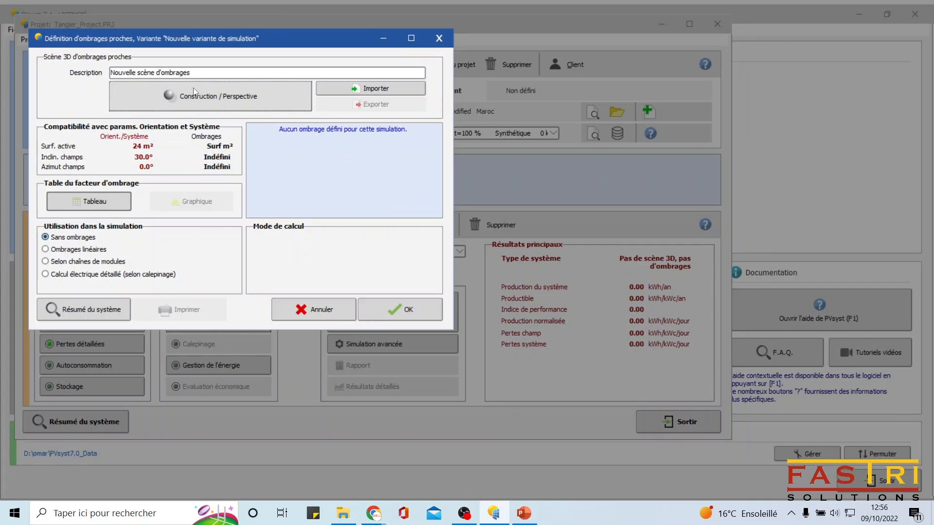
left_click(193, 89)
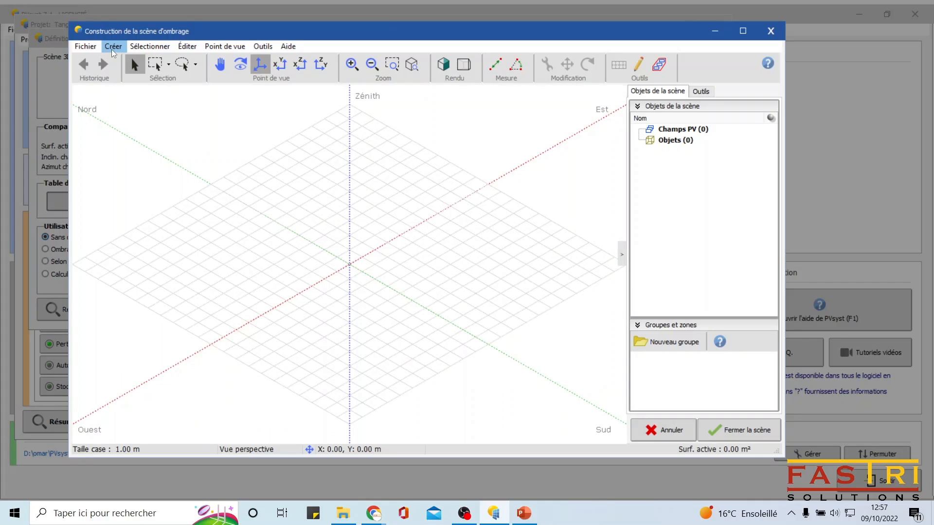
left_click(112, 48)
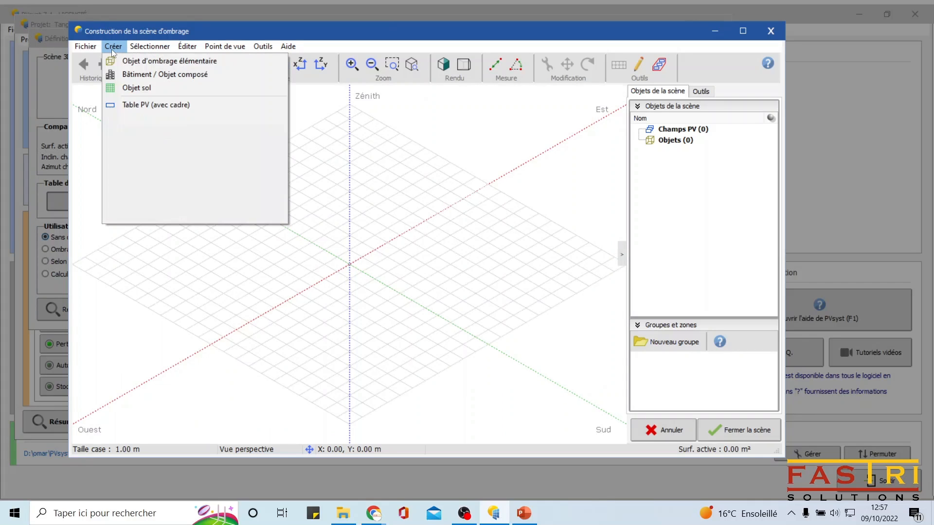
left_click(142, 77)
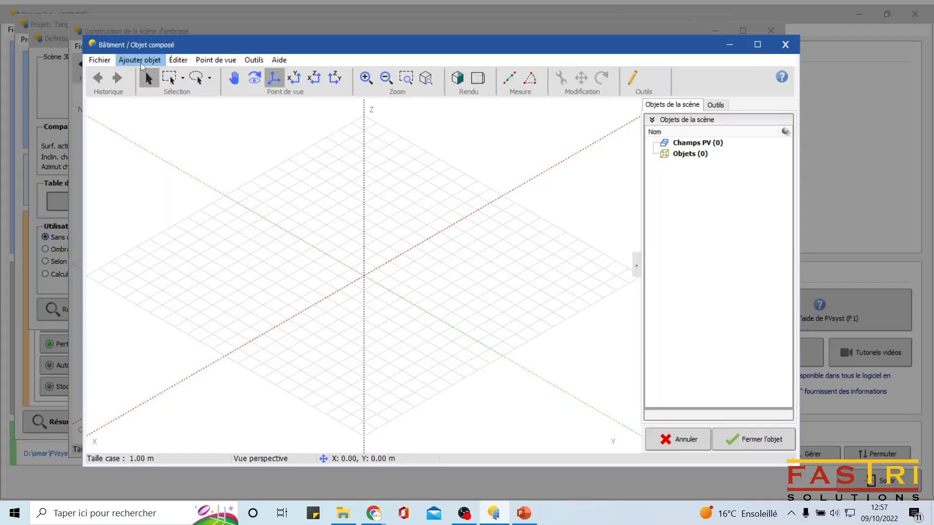
left_click(141, 62)
left_click(159, 72)
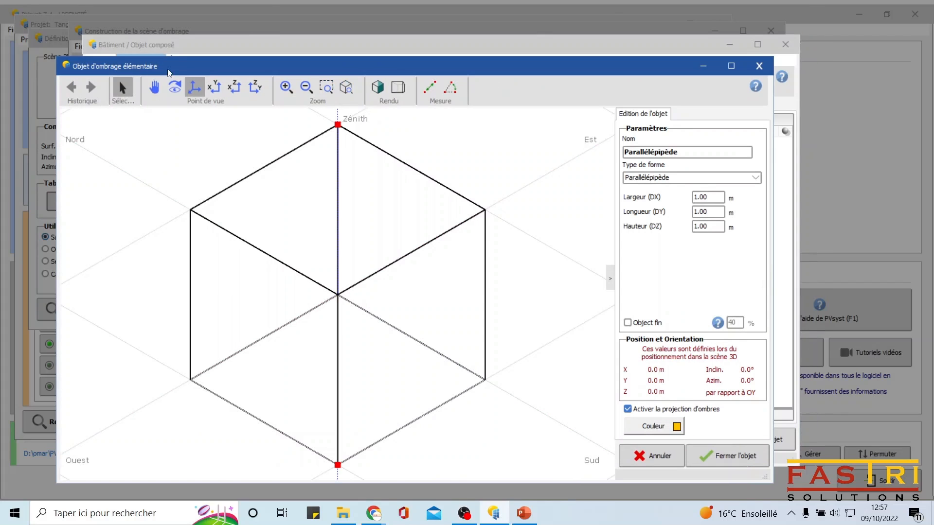
Size the parallelepiped 10 m wide, 12 m long and 8 m high, and add the finished building to the shading scene
double_click(703, 197)
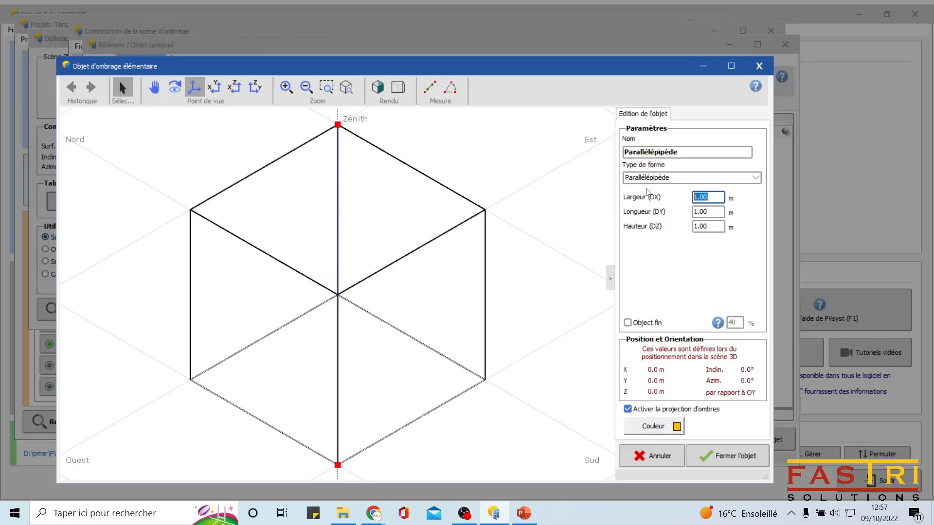
type("1")
key("Tab")
type("12")
key("Tab")
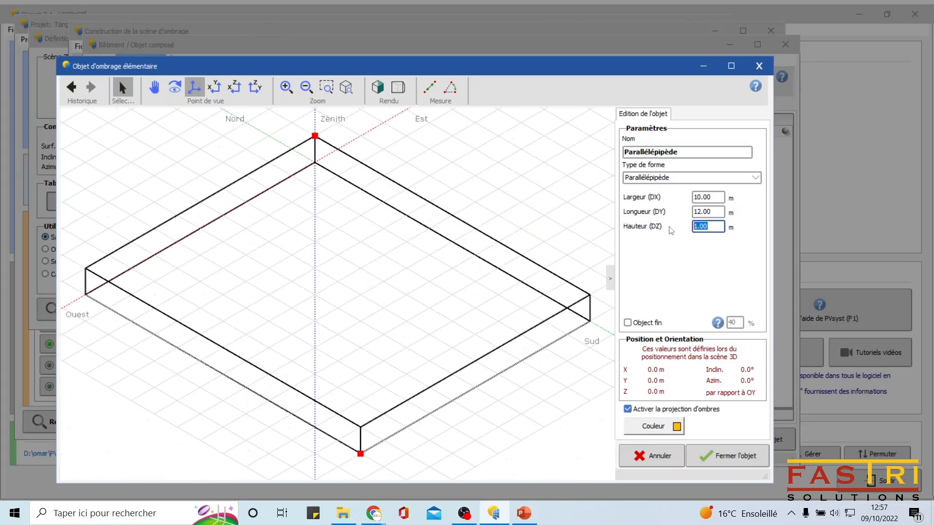
type("8")
key("Tab")
left_click(731, 457)
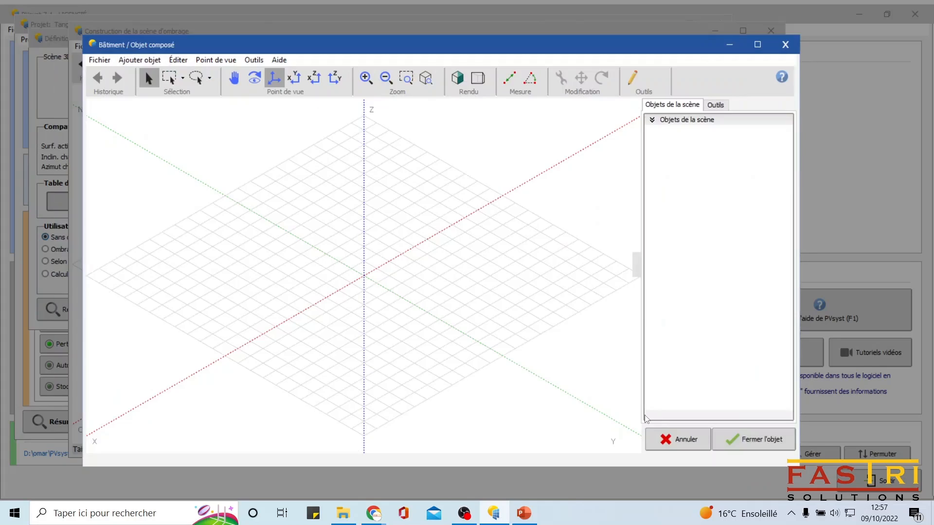
left_click(748, 440)
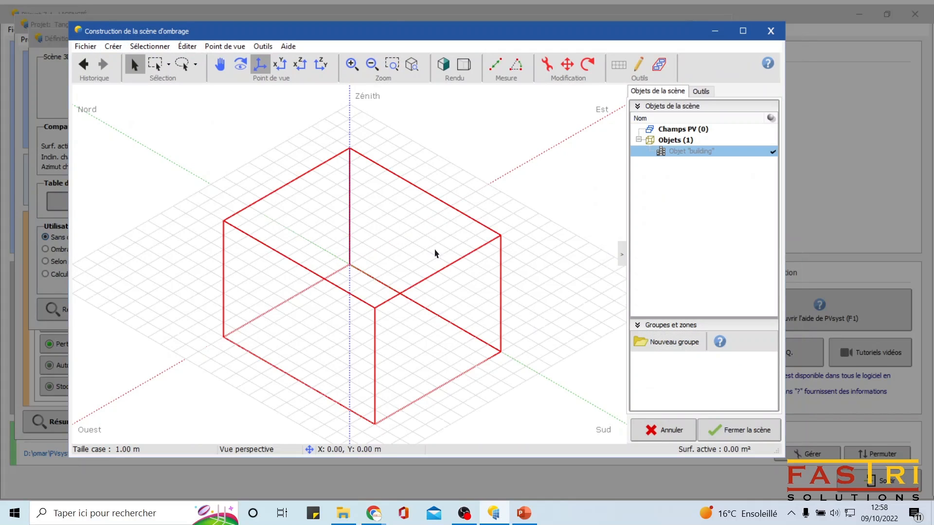
Duplicate the building in solid rendering and move the copy to the original's east side, at about X -10.6, Y 0.4 and Z 0.3 m
left_click(443, 64)
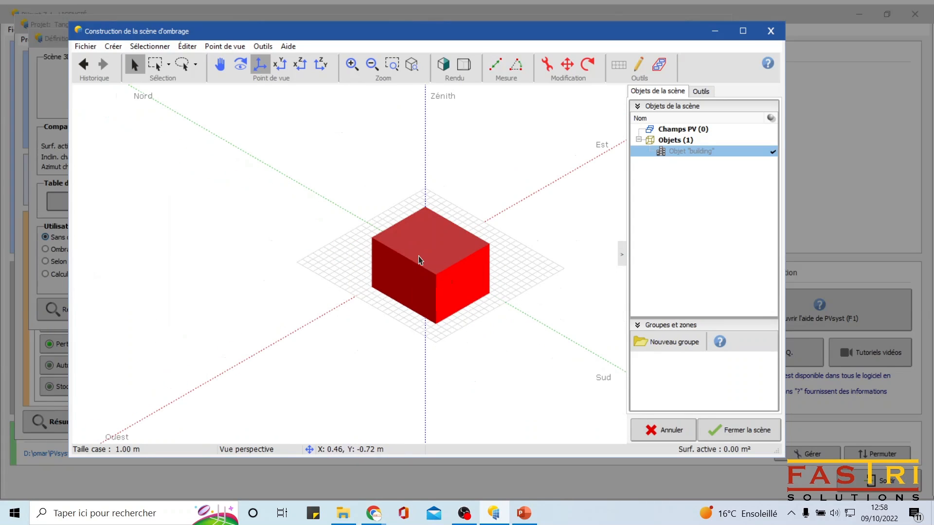
key("ctrl+c")
key("ctrl+v")
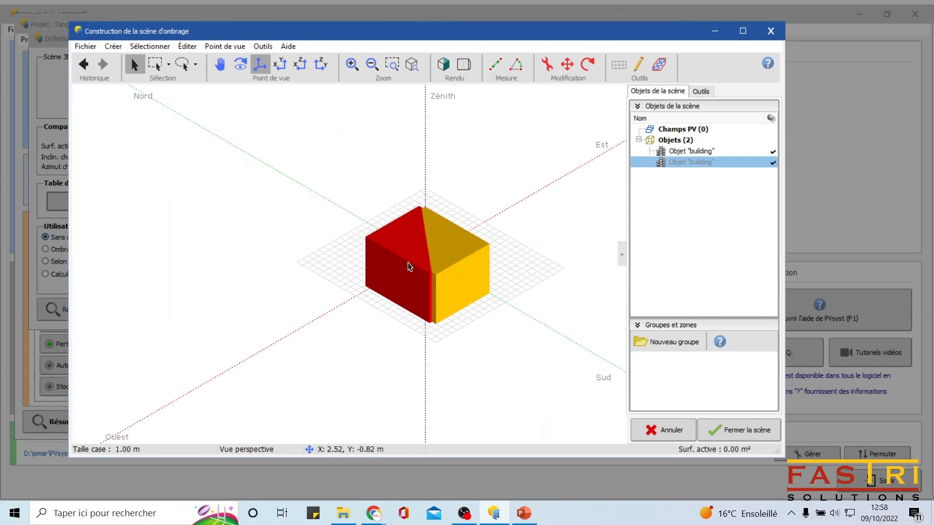
left_click(568, 64)
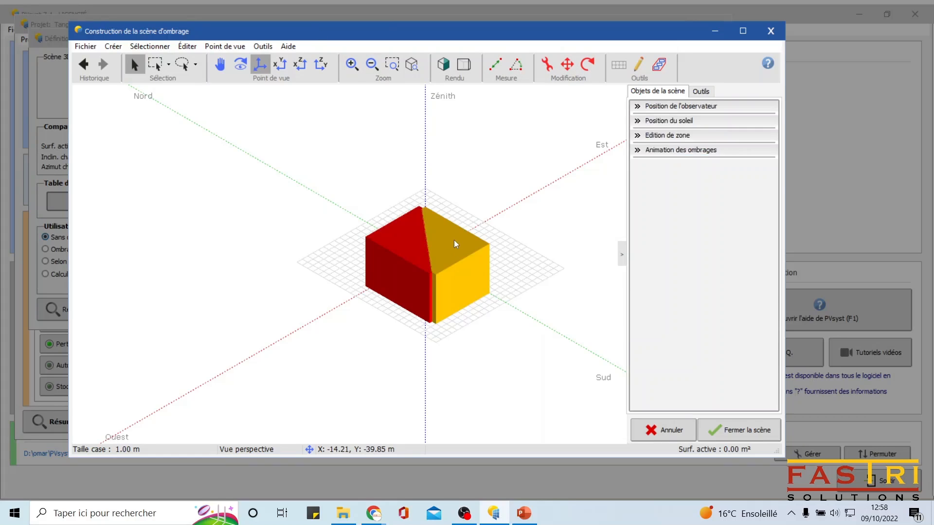
left_click_drag(379, 276, 525, 268)
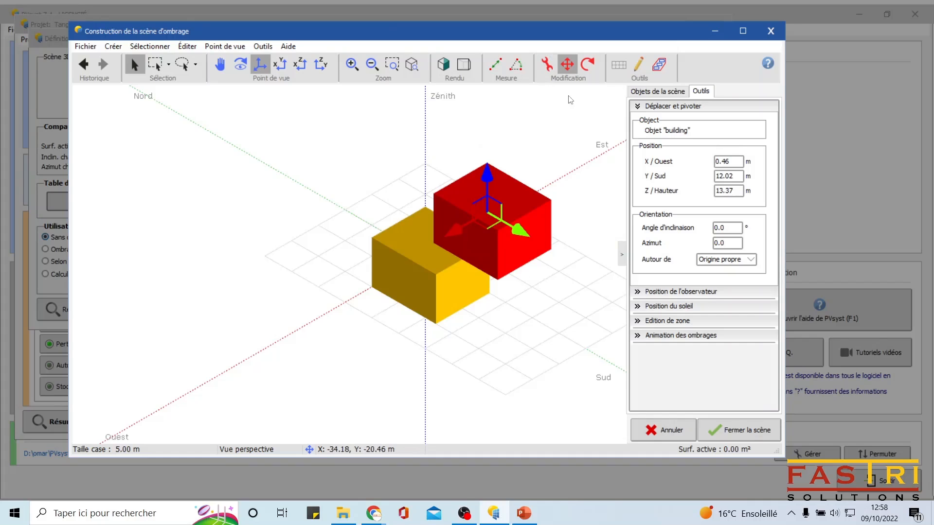
mouse_move(452, 229)
left_mouse_down()
mouse_move(465, 222)
mouse_move(440, 236)
left_mouse_up()
left_click_drag(476, 206, 476, 267)
left_click_drag(439, 320, 468, 304)
left_click_drag(536, 302, 479, 265)
left_click_drag(415, 275, 457, 252)
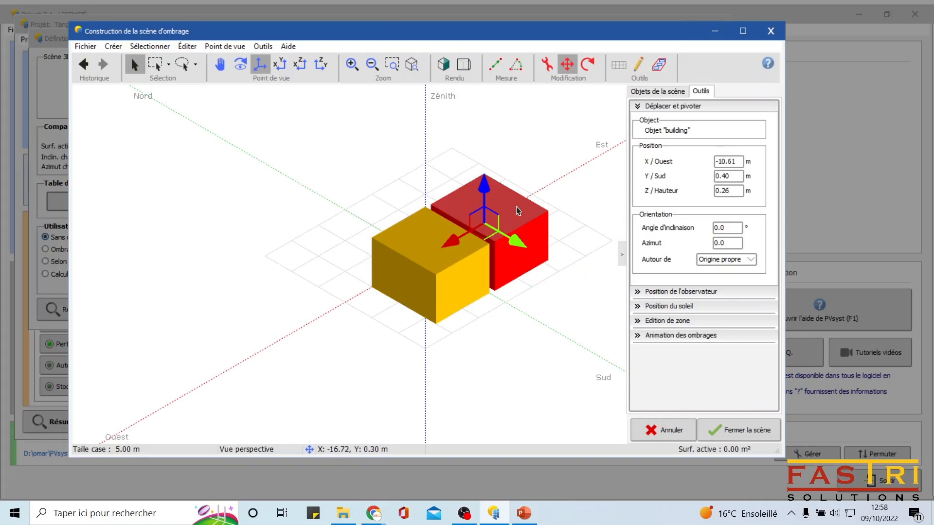
Edit the parallelepiped inside the eastern building and set its height to 12 m
double_click(518, 210)
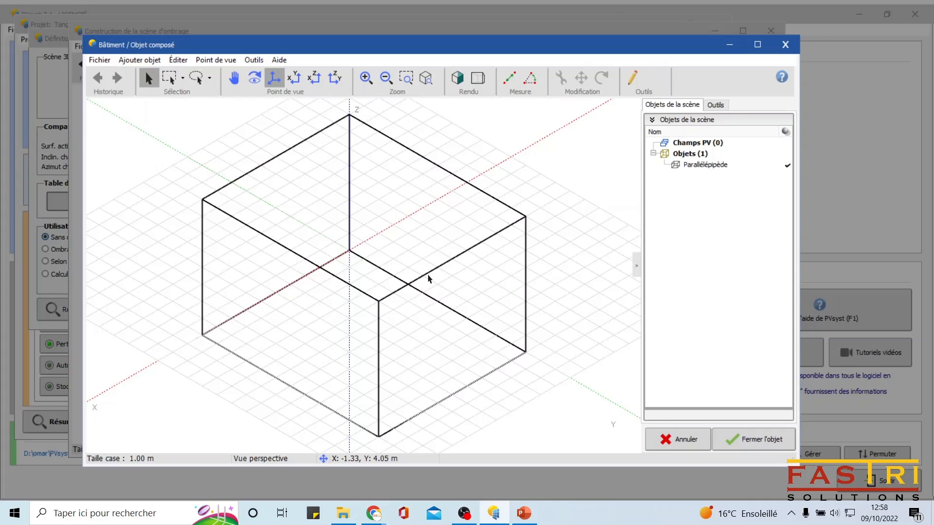
left_click(426, 274)
double_click(424, 278)
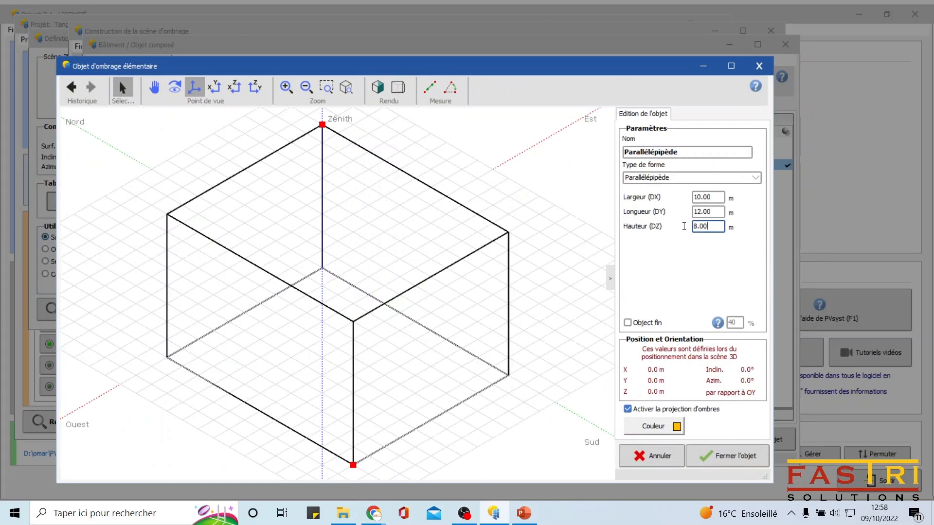
left_click_drag(708, 229, 667, 229)
type("12")
key("Return")
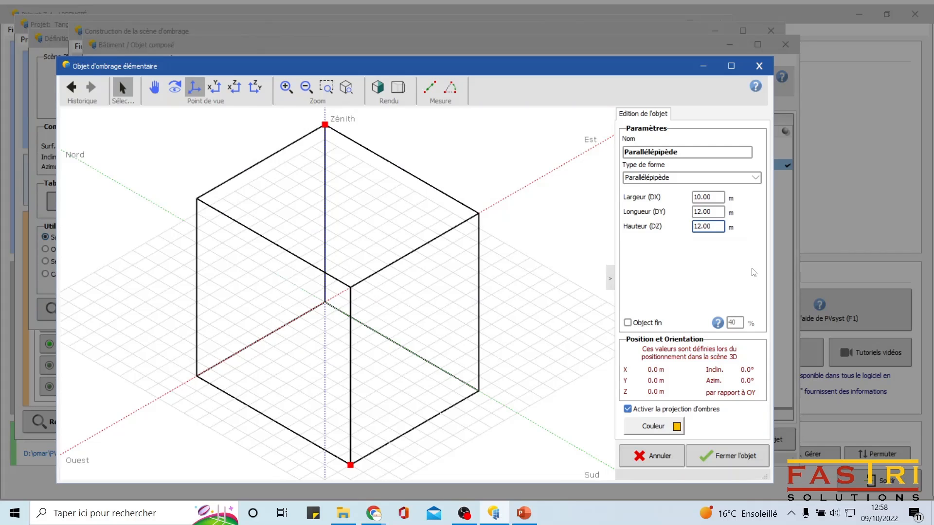
Colour the eastern building's parallelepiped red and return to the shading scene with no object selected
left_click(673, 426)
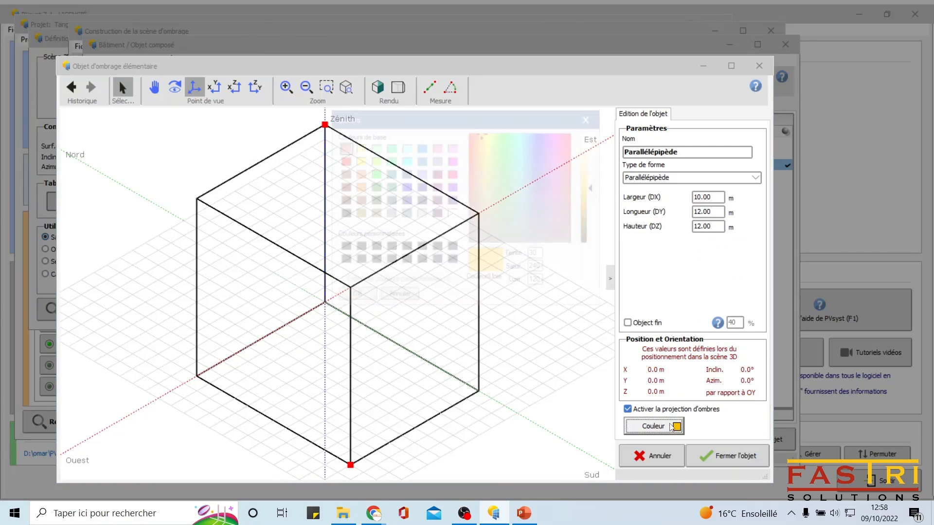
left_click(343, 160)
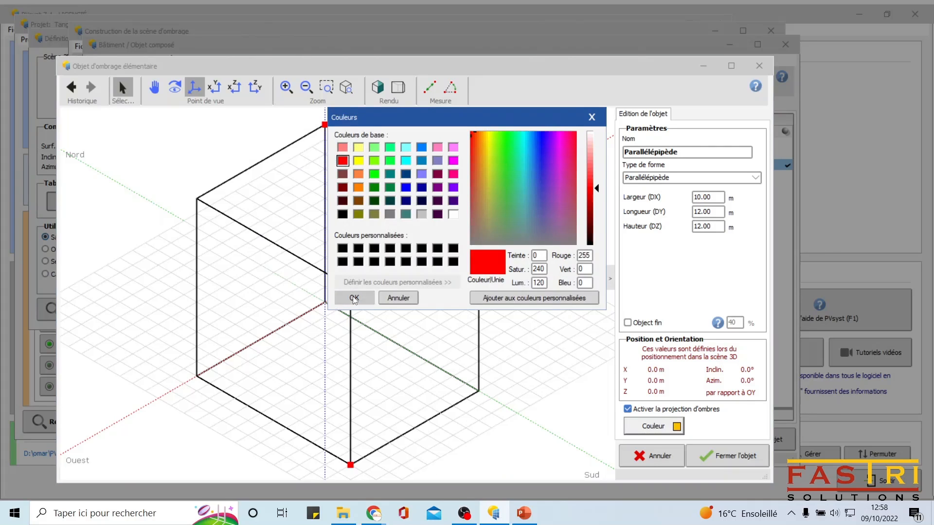
left_click(354, 298)
left_click(705, 460)
left_click(741, 440)
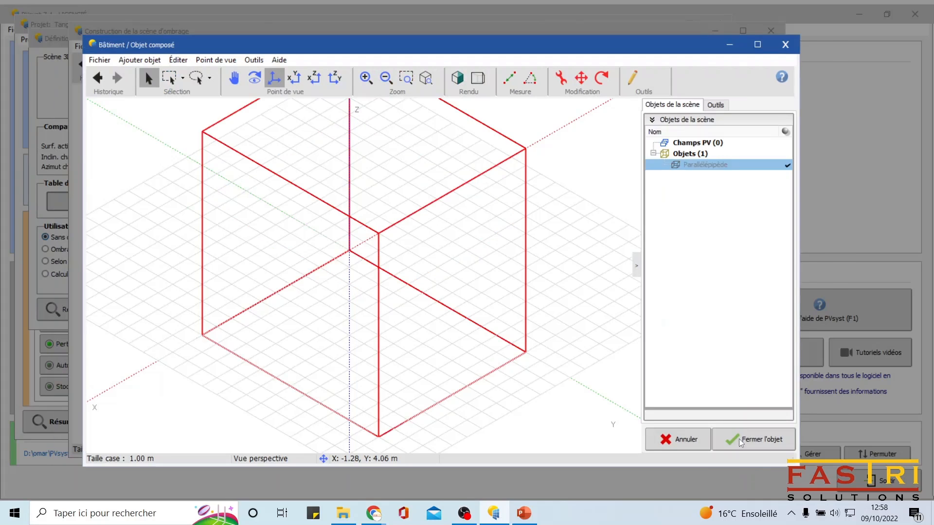
left_click(546, 303)
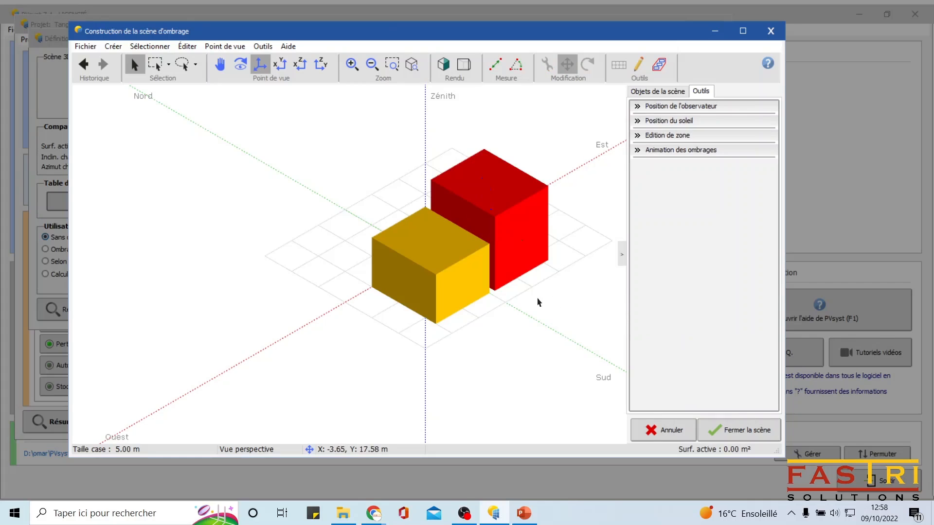
left_click(416, 258)
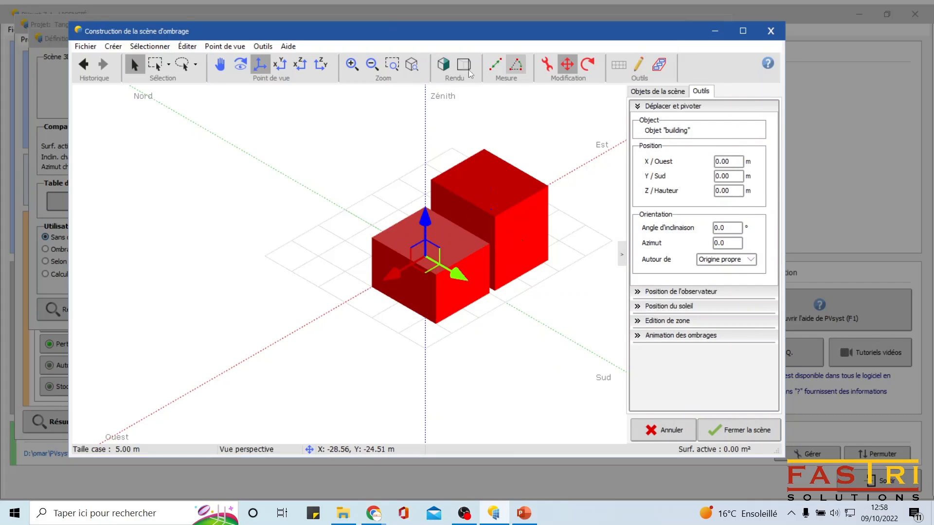
left_click(521, 351)
Create an elementary shading object of type Arbre and raise its top so the upper crown height is about 3.66 m
left_click(115, 47)
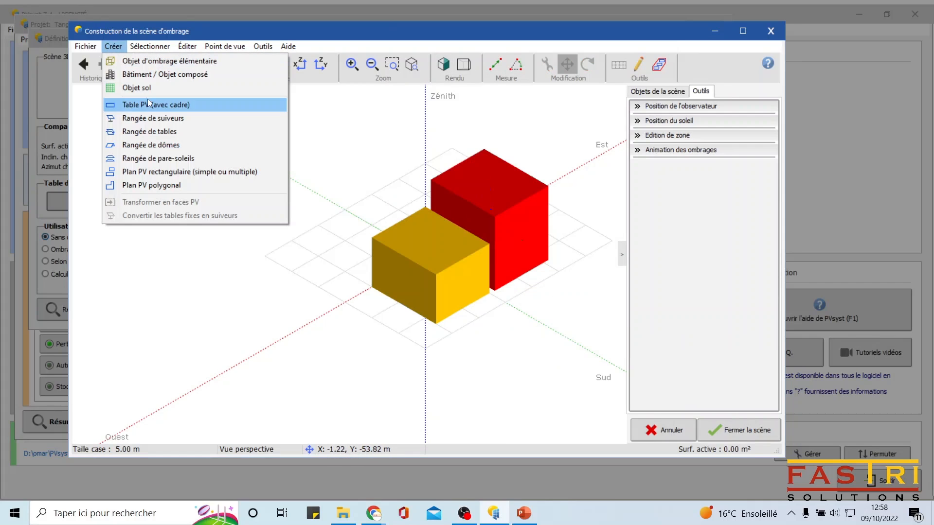
key("Escape")
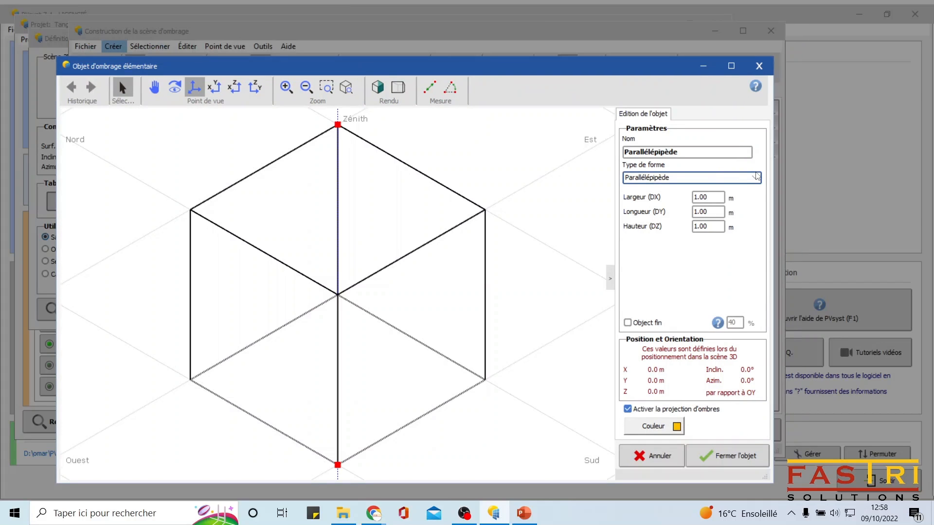
left_click(755, 177)
scroll(711, 243, "down", 3)
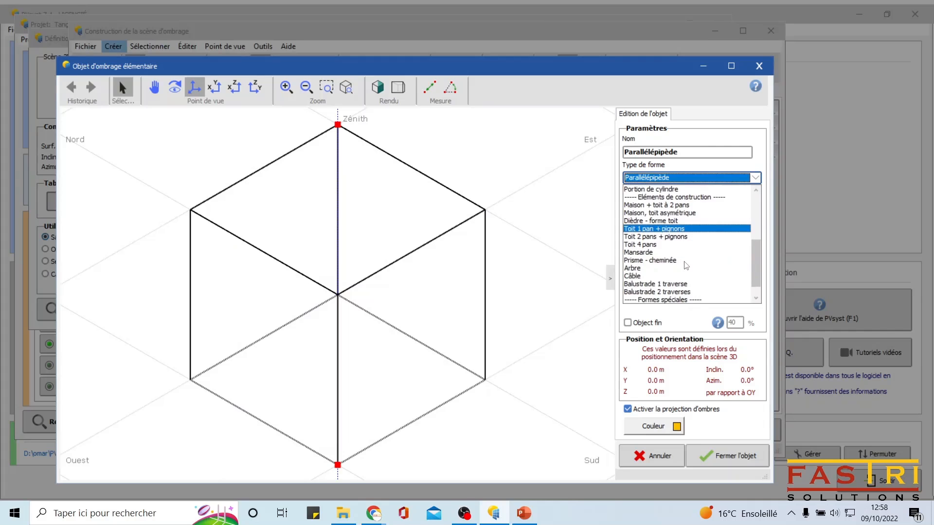
left_click(710, 263)
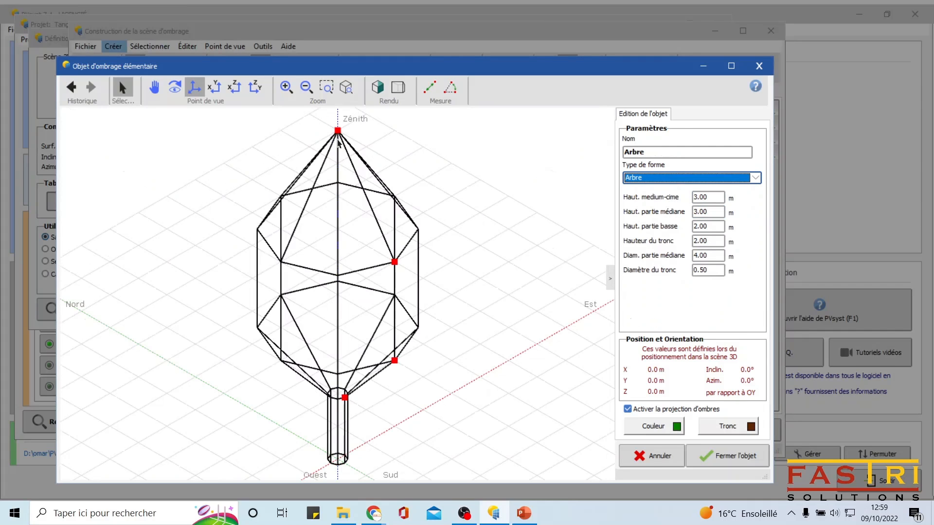
left_click_drag(335, 128, 338, 110)
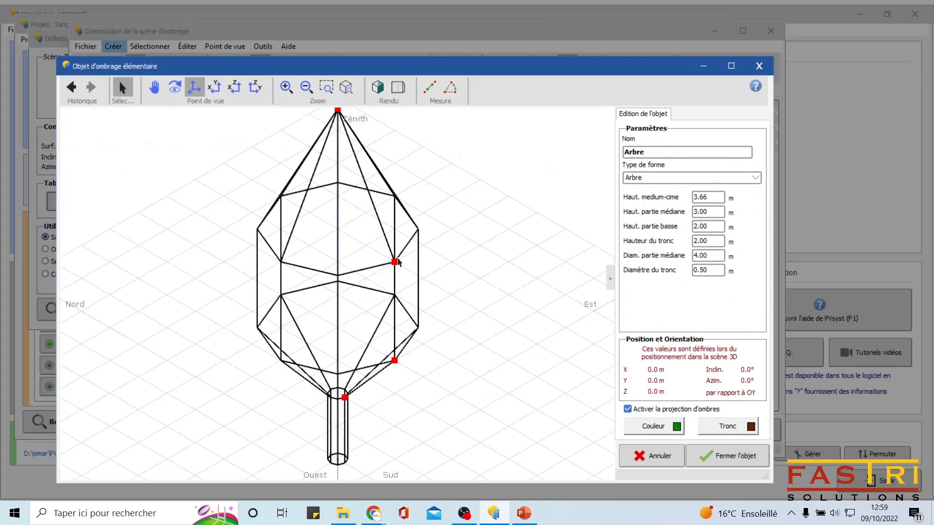
left_click(725, 454)
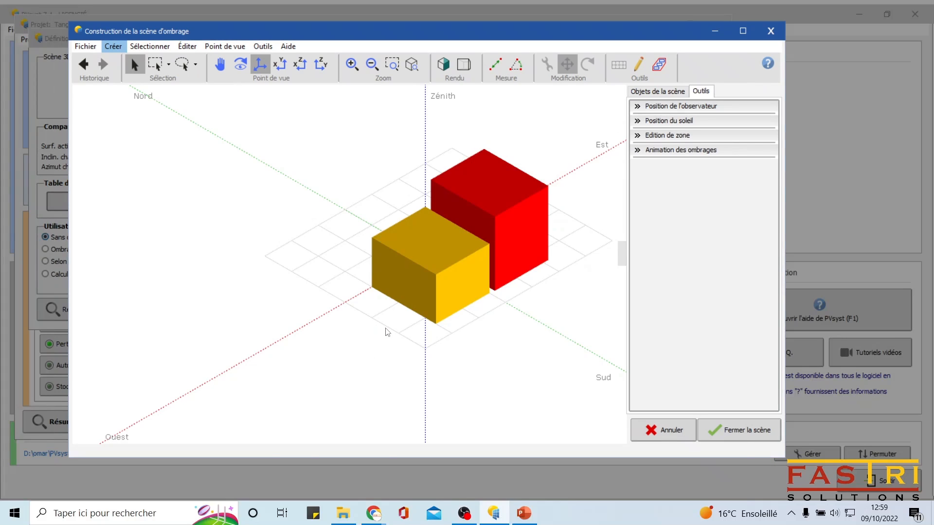
Move the tree to the south side of the buildings, near the gap between them, and deselect it
left_click_drag(459, 287, 532, 321)
left_click_drag(465, 316, 464, 316)
left_click(534, 292)
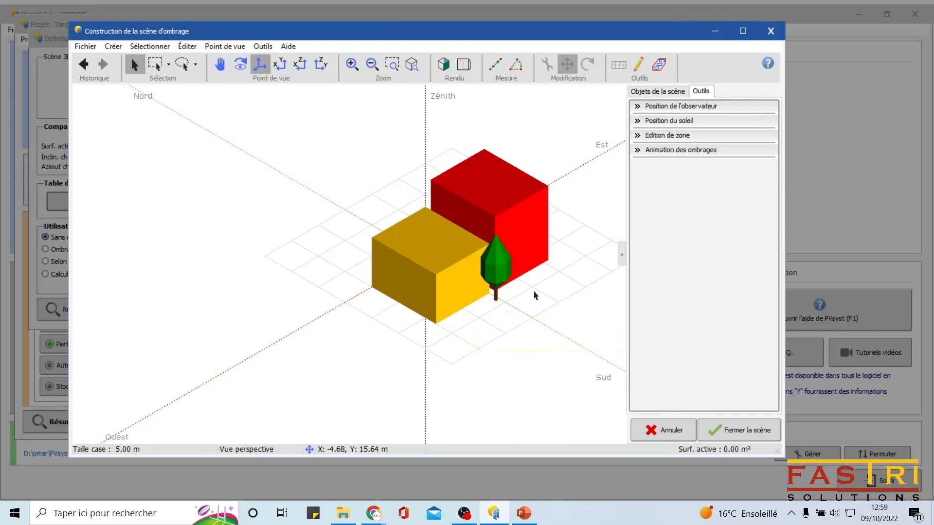
Create a framed PV table with portrait modules, 6 in X and 1 in Y, fit it to the modules and close the object
left_click(113, 47)
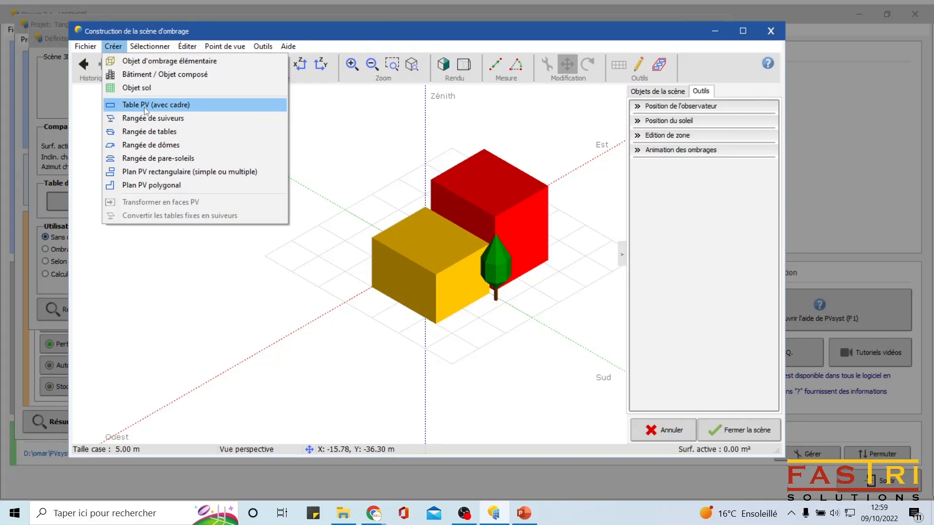
left_click(136, 106)
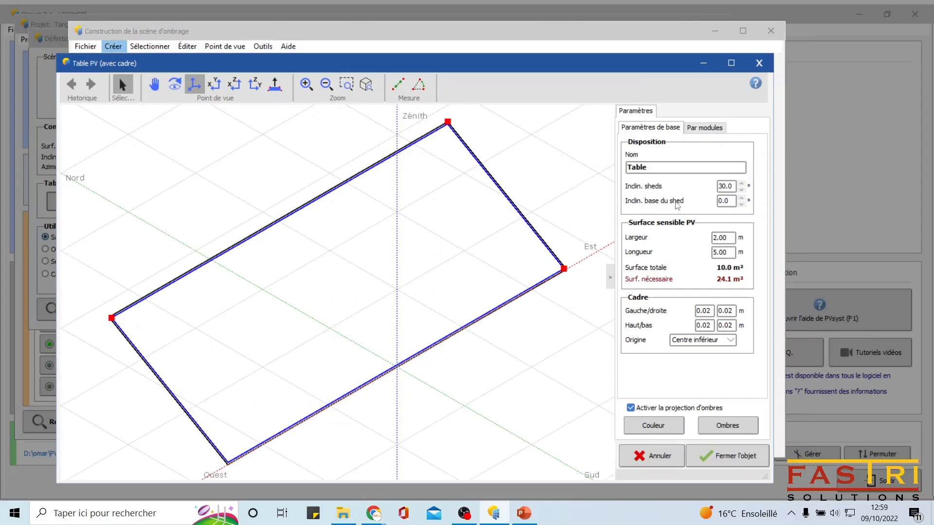
left_click(701, 128)
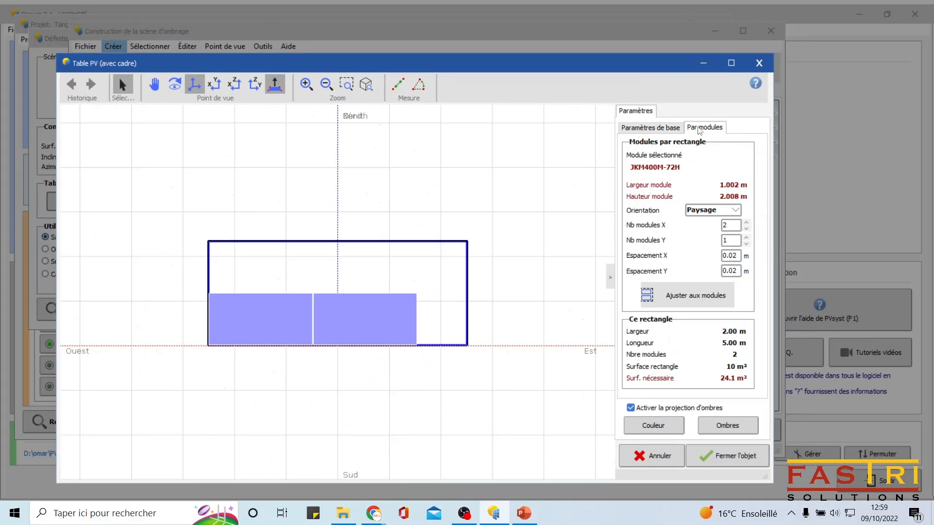
left_click(735, 211)
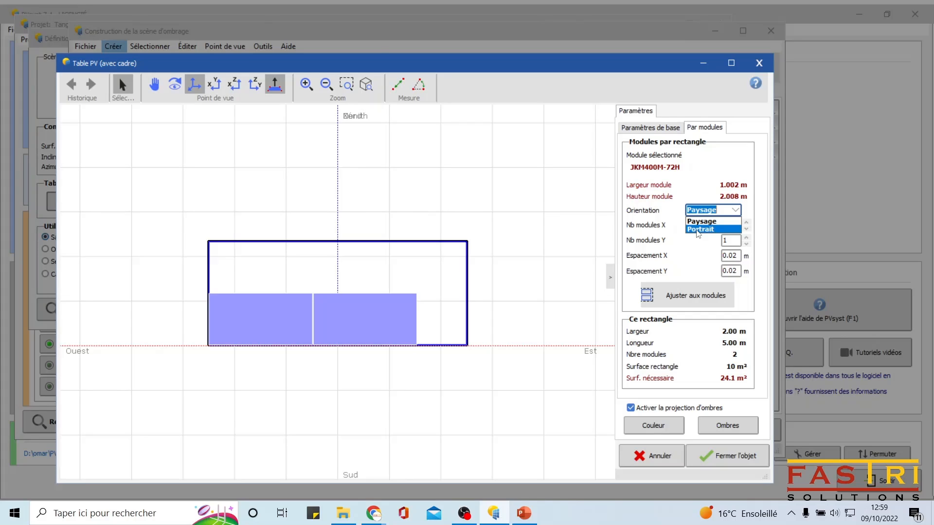
left_click(703, 229)
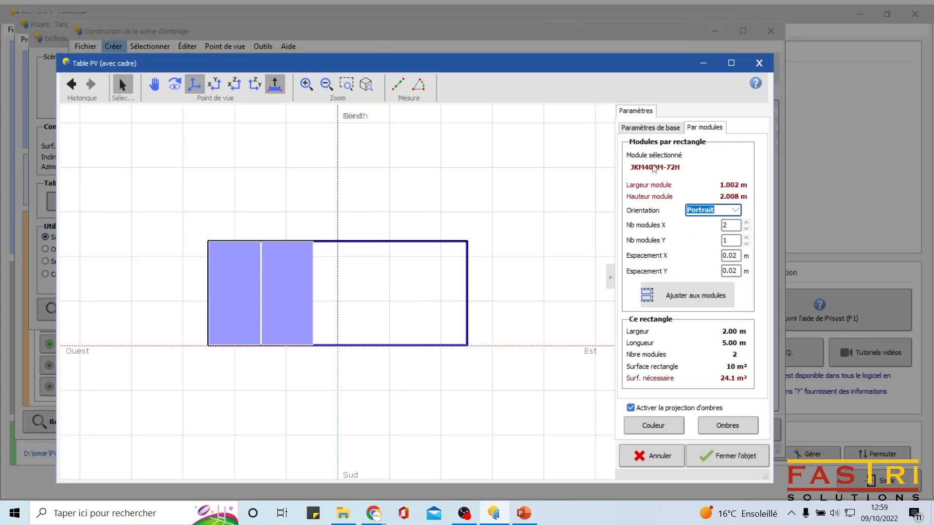
key("Tab")
type("6")
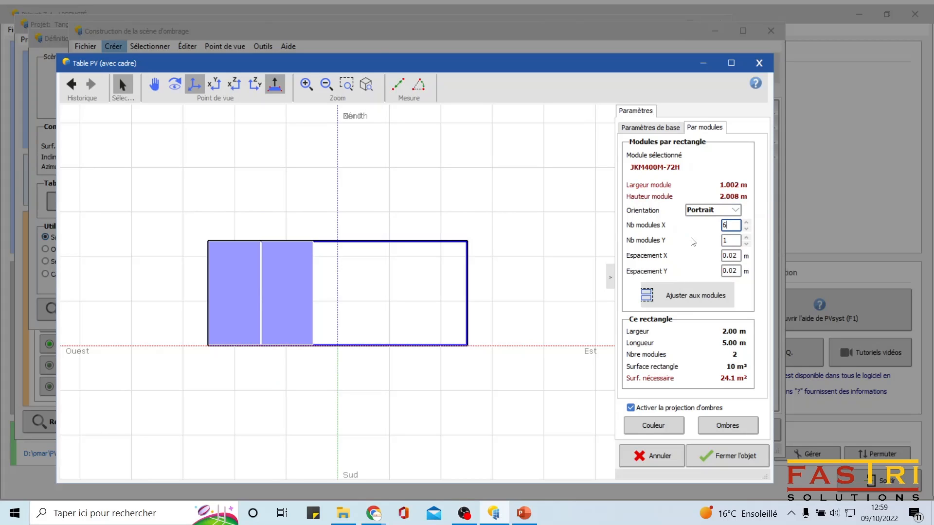
left_click(679, 307)
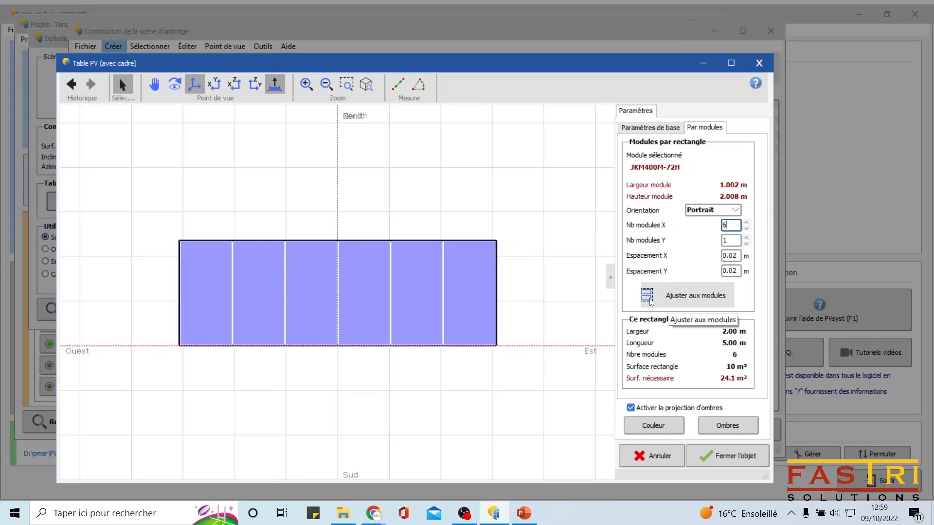
left_click(717, 456)
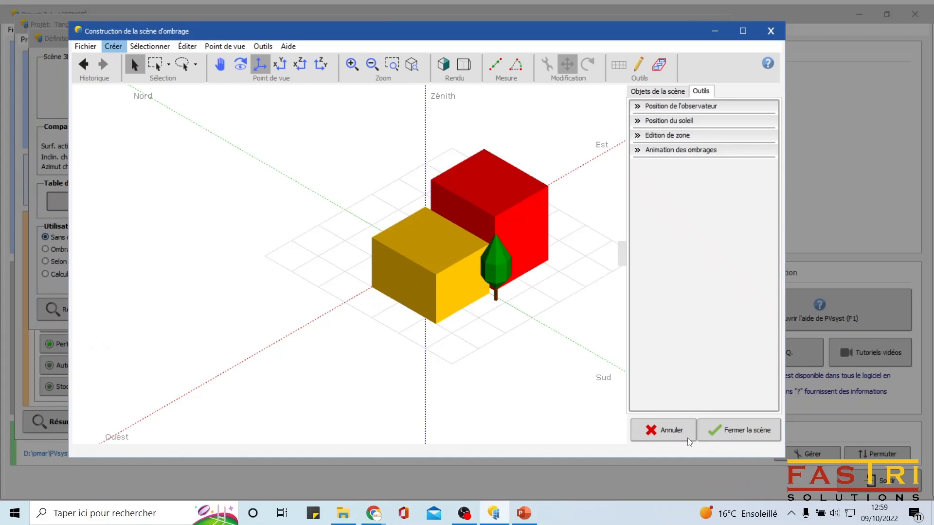
Move the new PV table onto the yellow building's roof at about X 4.22, Y 8.64, Z 8.87 m and deselect it
left_click(422, 247)
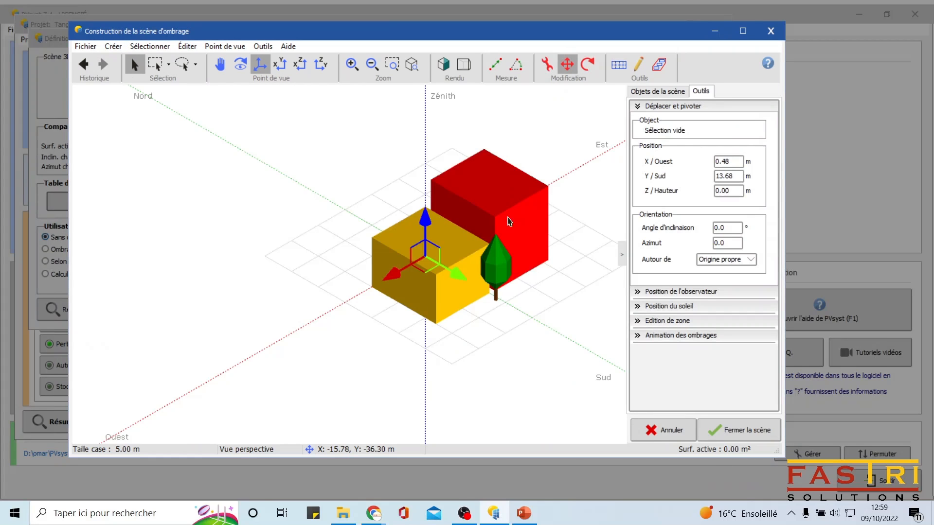
left_click_drag(427, 227, 427, 168)
left_click_drag(465, 232, 460, 253)
scroll(461, 254, "up", 3)
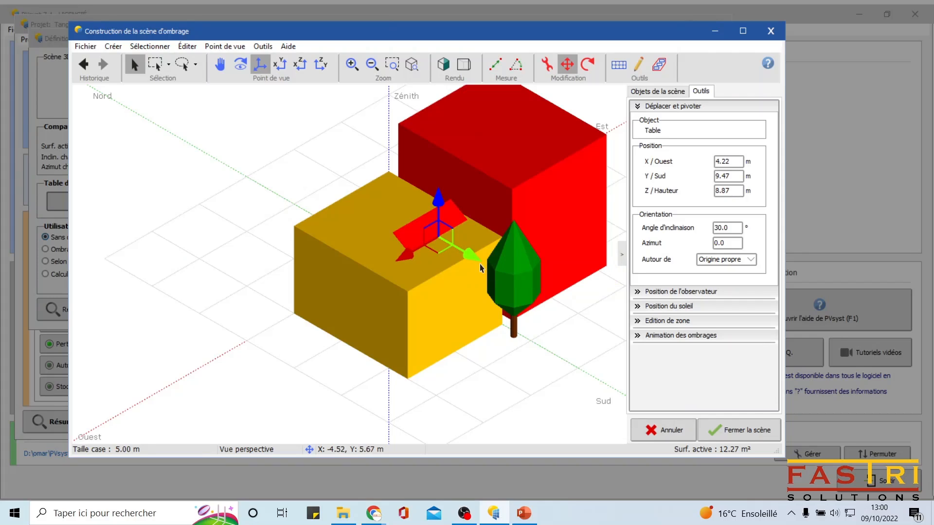
left_click_drag(461, 250, 453, 245)
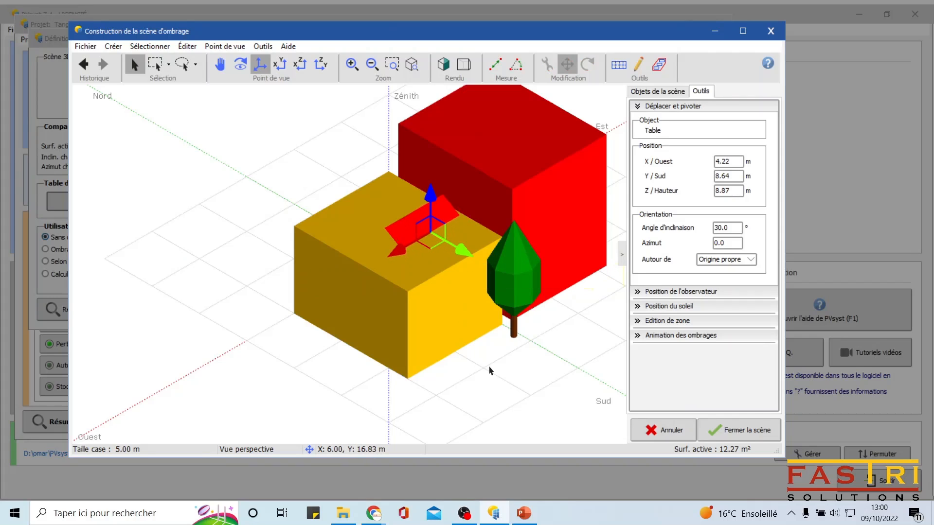
left_click(493, 387)
Duplicate the PV table, place the copy just north of the original on the yellow roof and deselect it
left_click(417, 237)
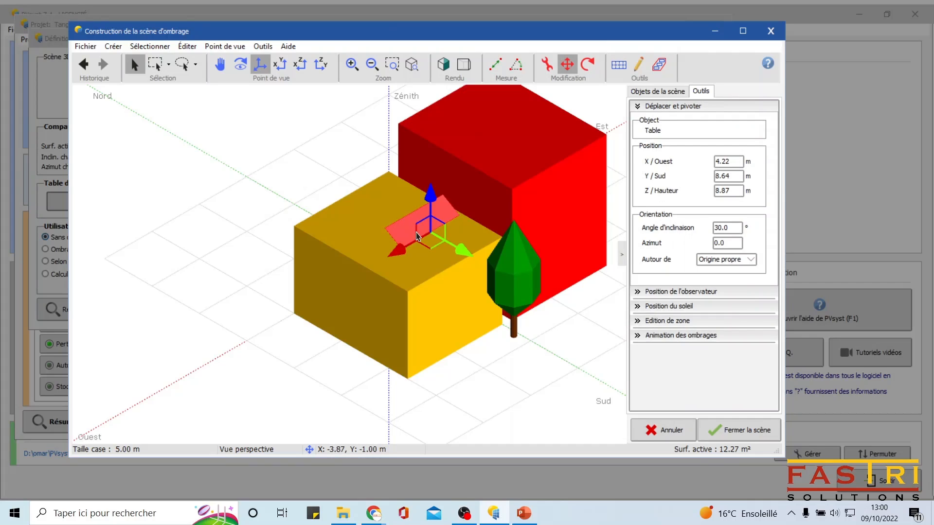
key("ctrl+c")
key("ctrl+v")
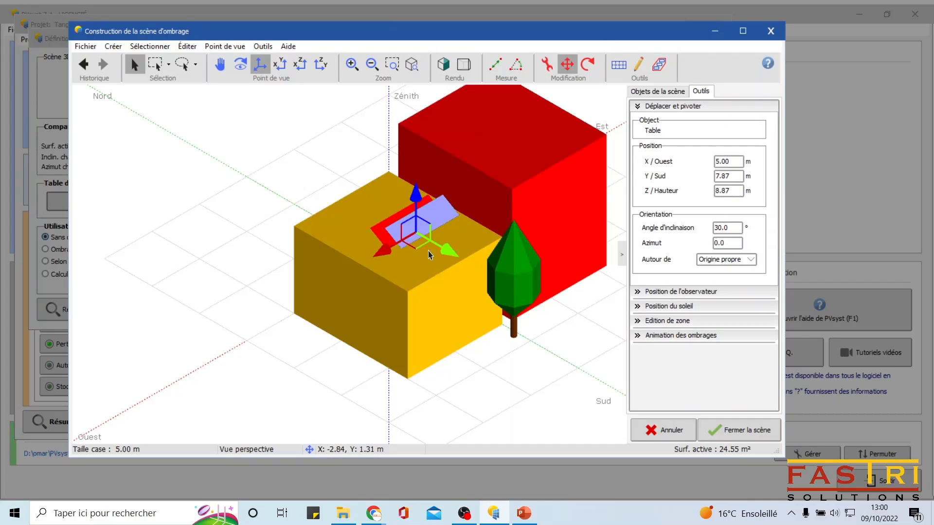
left_click_drag(457, 254, 441, 237)
left_click(566, 414)
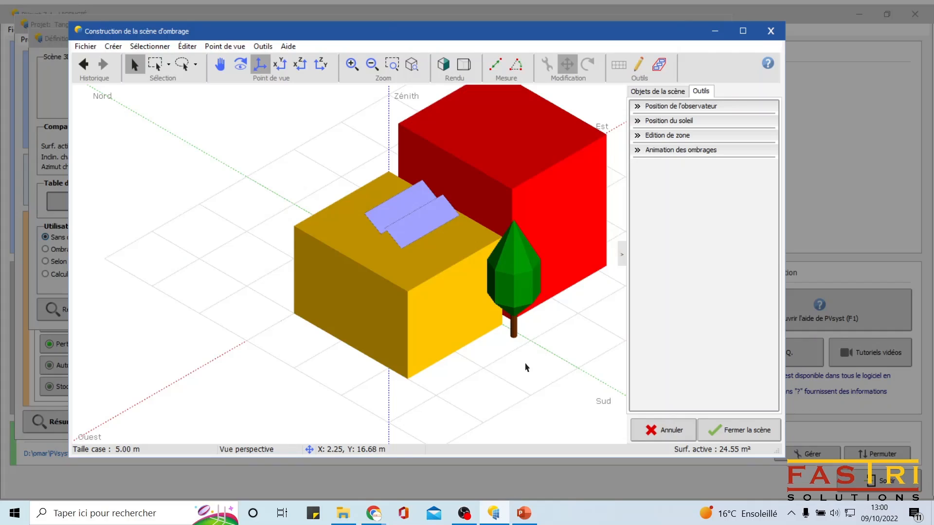
Run the day-long shading animation for 21/12/2021 at 15-minute intervals
left_click(223, 45)
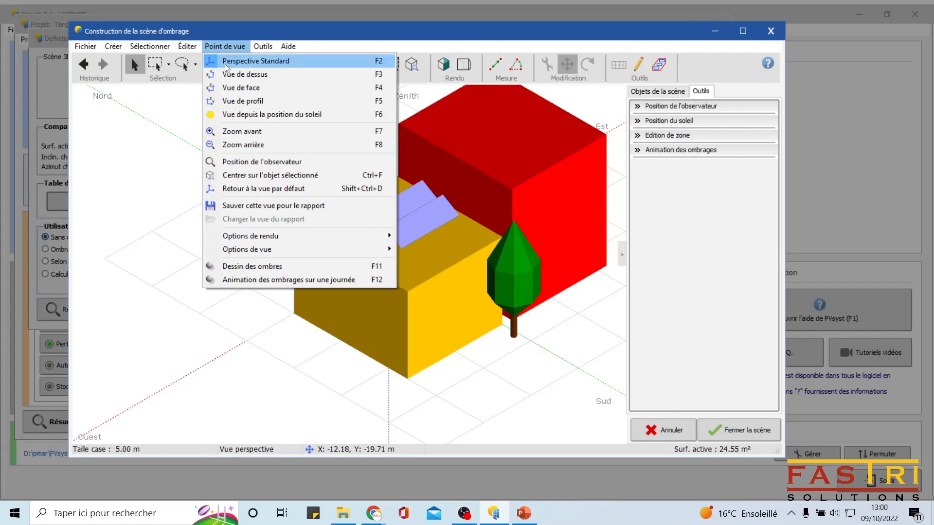
left_click(268, 284)
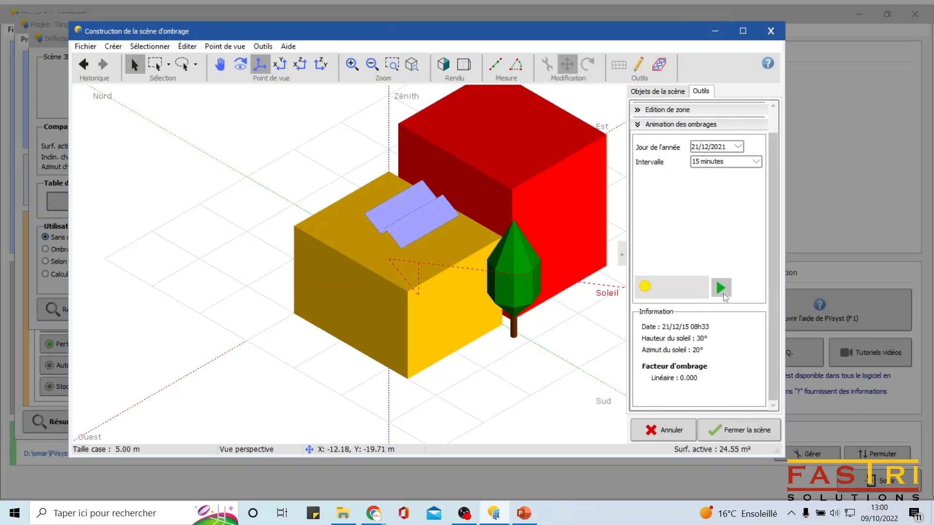
left_click(723, 291)
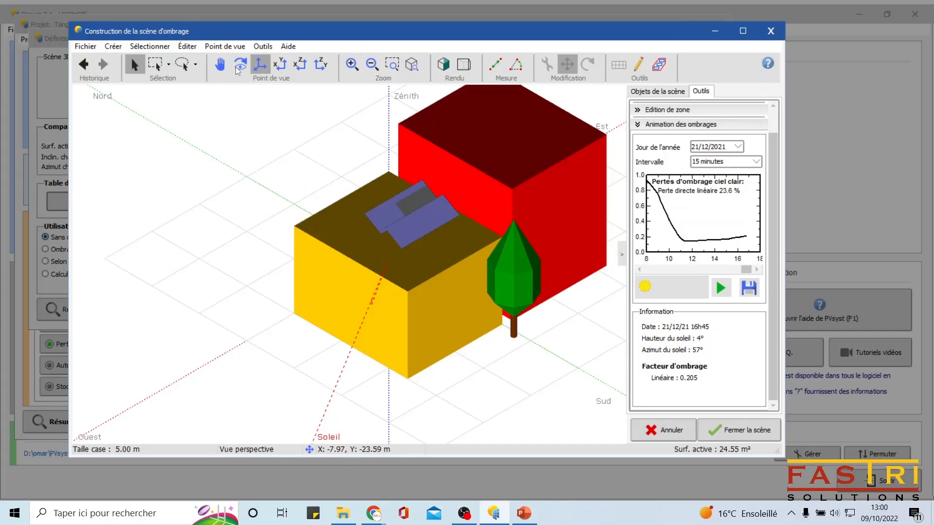
Step through the animation at 08h00, 11h45 and 16h00 and examine the shadows cast on the two PV tables
left_click_drag(743, 270, 647, 270)
scroll(401, 245, "up", 2)
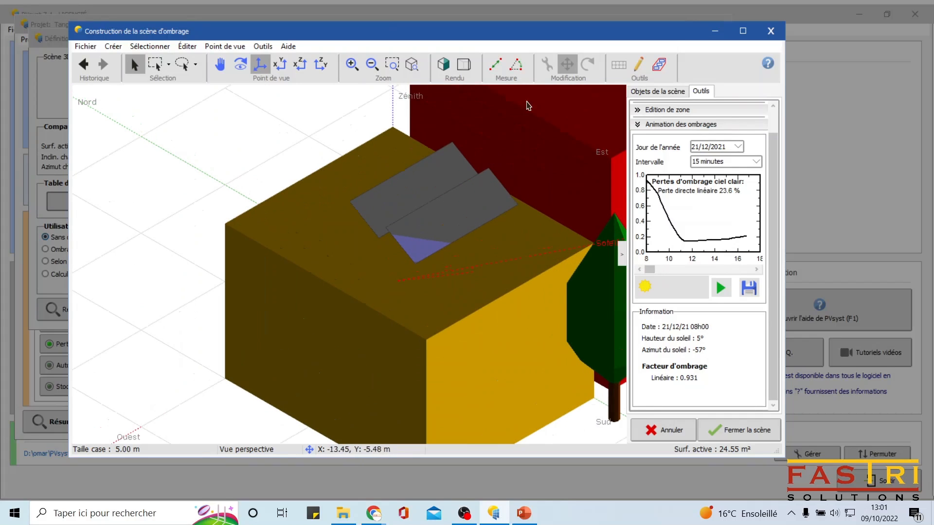
left_click_drag(652, 271, 692, 272)
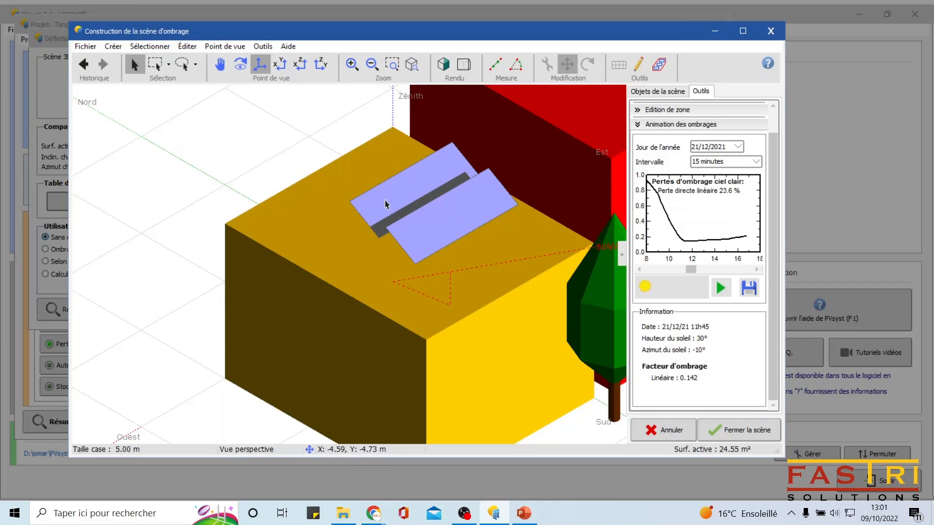
scroll(378, 270, "up", 3)
scroll(378, 269, "up", 3)
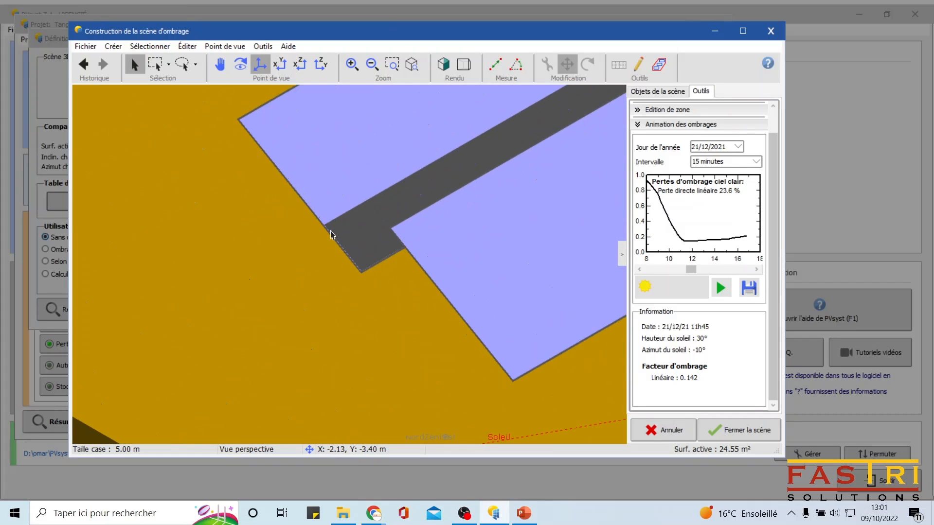
scroll(331, 236, "down", 2)
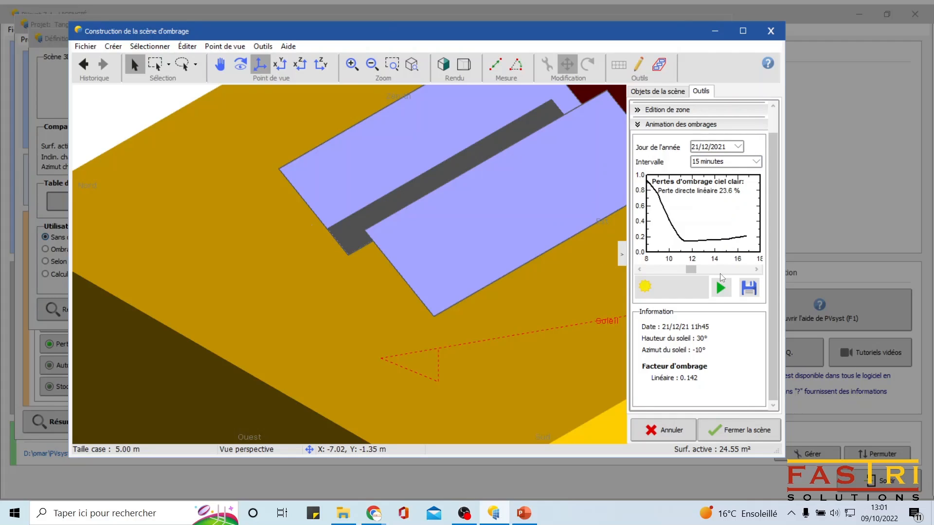
left_click_drag(694, 269, 743, 271)
scroll(559, 236, "down", 6)
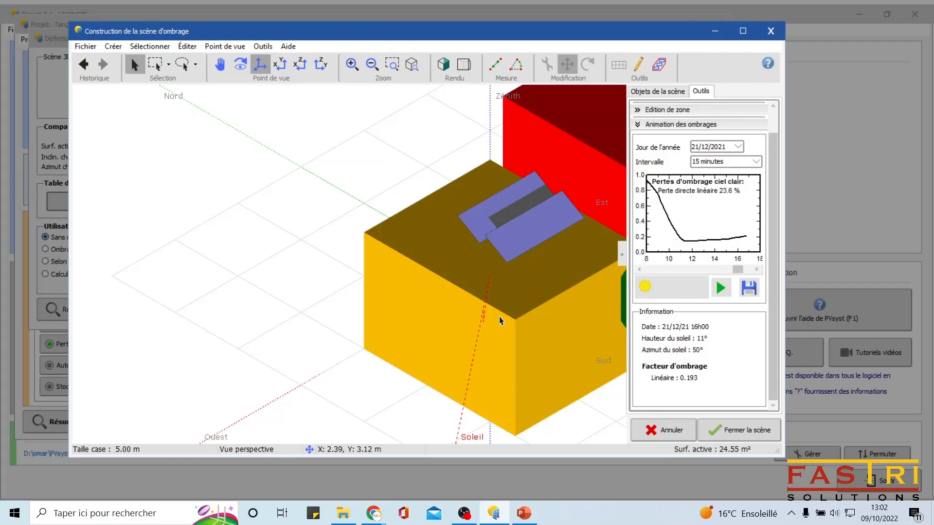
Shift both PV tables west on the yellow roof and move the rear one north to about X 7.69, Y 5.17 m
left_click(518, 252)
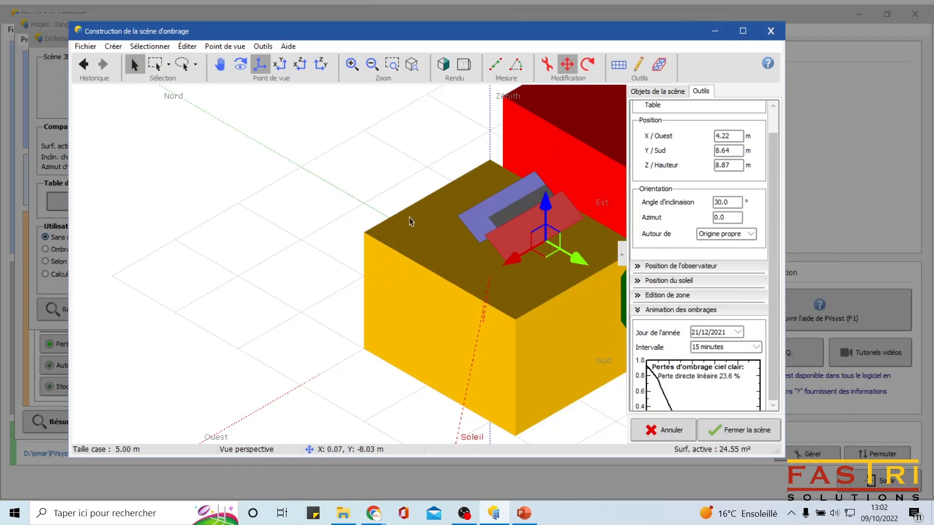
left_click_drag(515, 262, 433, 258)
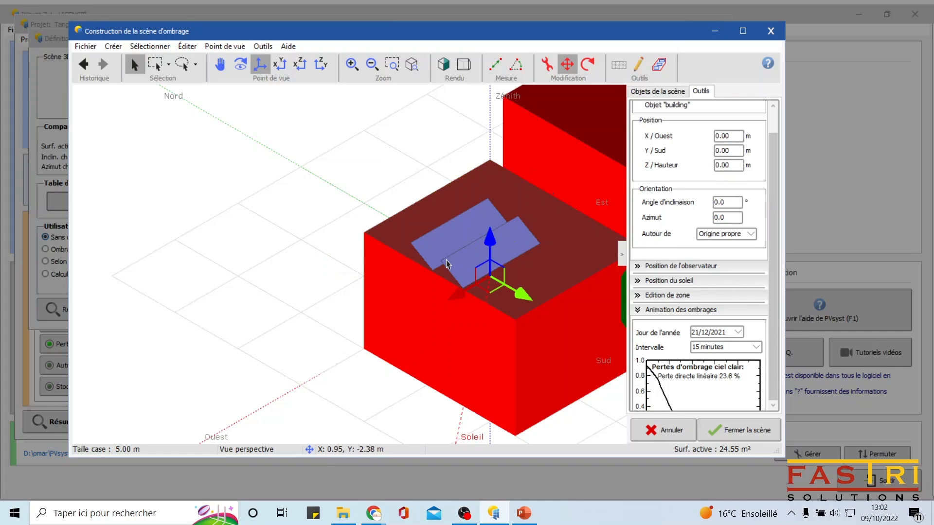
left_click_drag(497, 266, 458, 290)
Measure the distance between the lower western corners of the two PV tables and leave the measuring tool
scroll(477, 283, "up", 5)
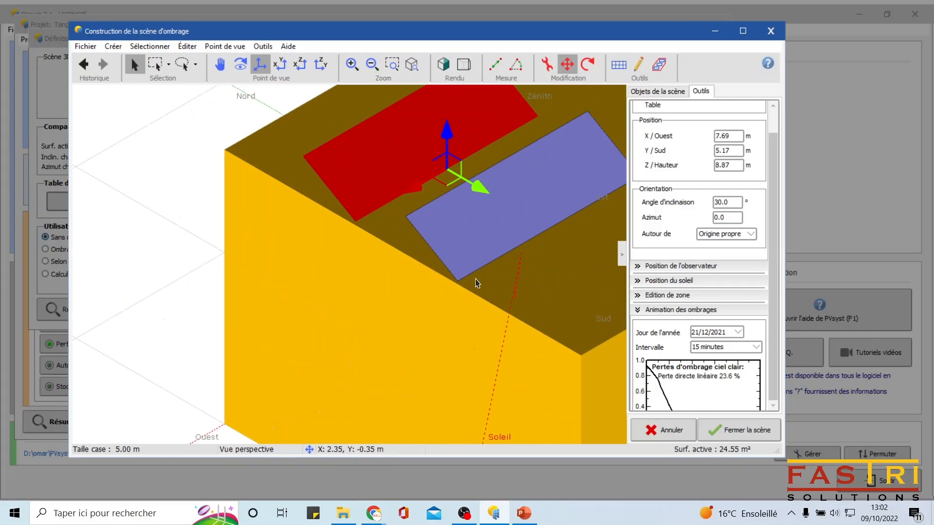
left_click(496, 69)
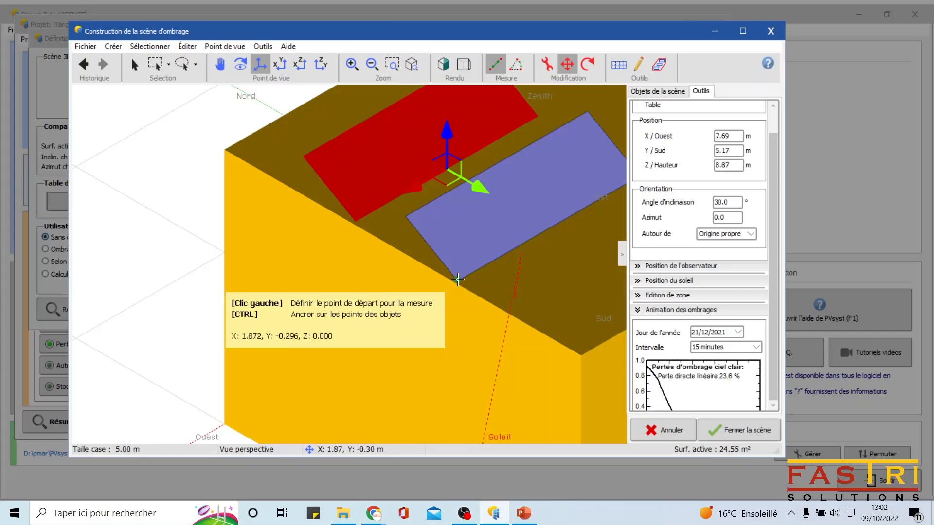
left_click(365, 235)
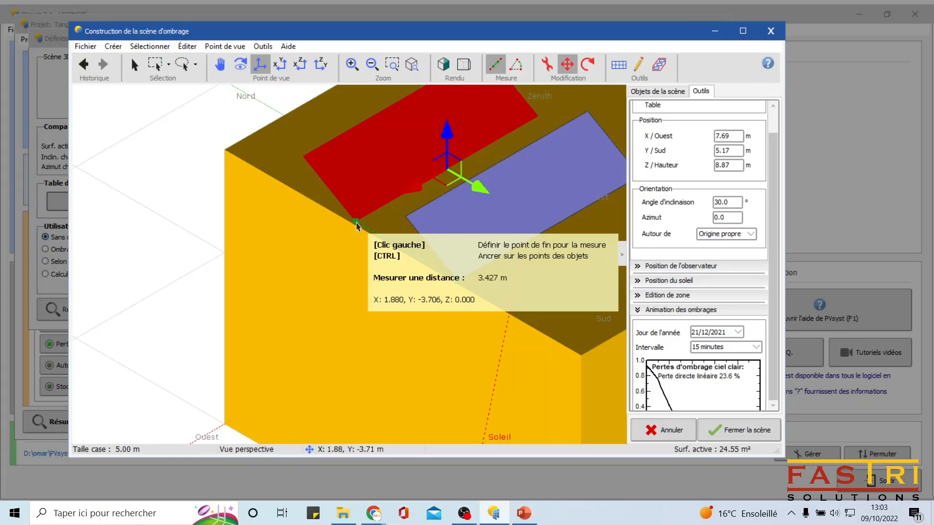
key("Escape")
Reopen the shading animation settings and rerun the 21/12/2021 animation with the widened row spacing
scroll(420, 184, "down", 3)
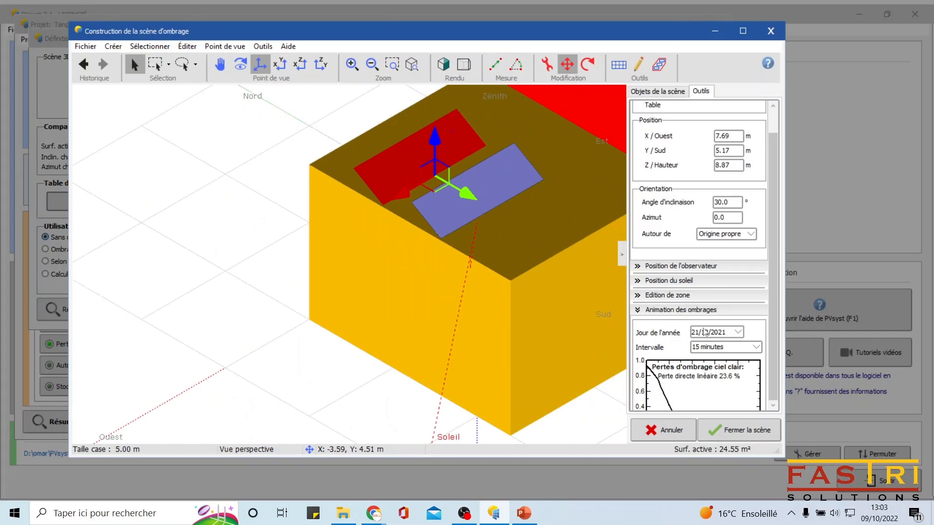
left_click(671, 310)
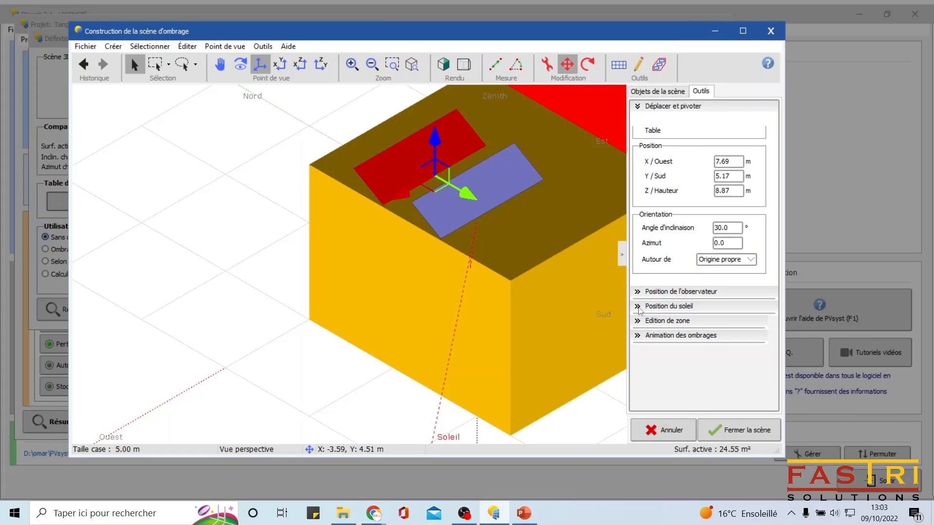
left_click(639, 336)
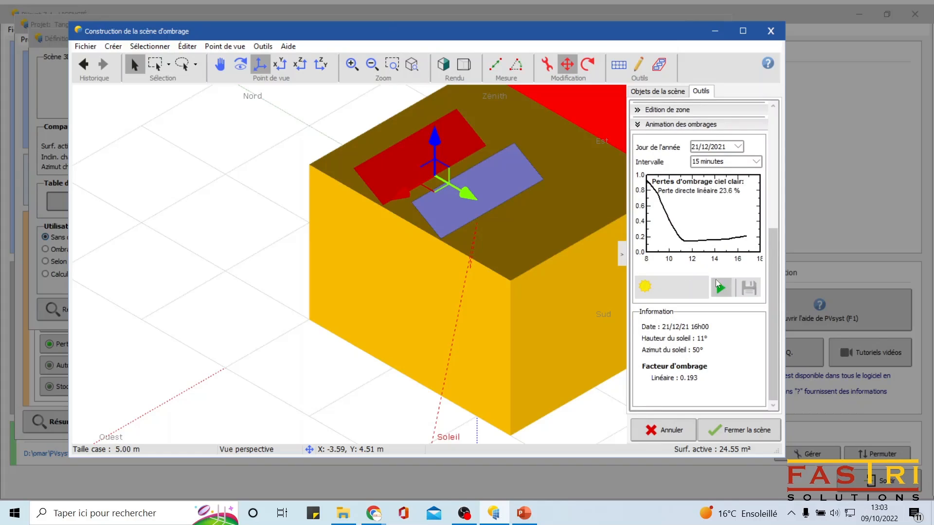
left_click(720, 287)
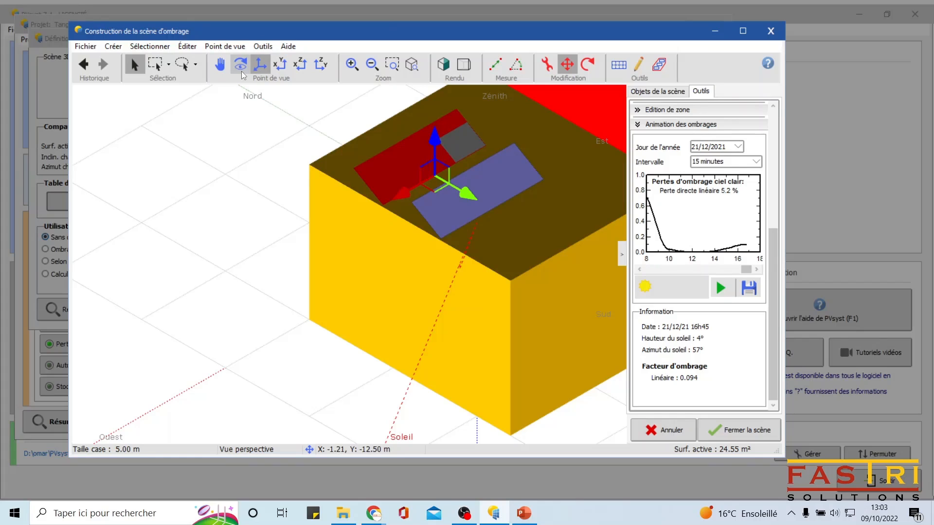
Move the rear PV table slightly farther north along the Y axis and recalculate the 21/12/2021 shading animation
left_click(220, 65)
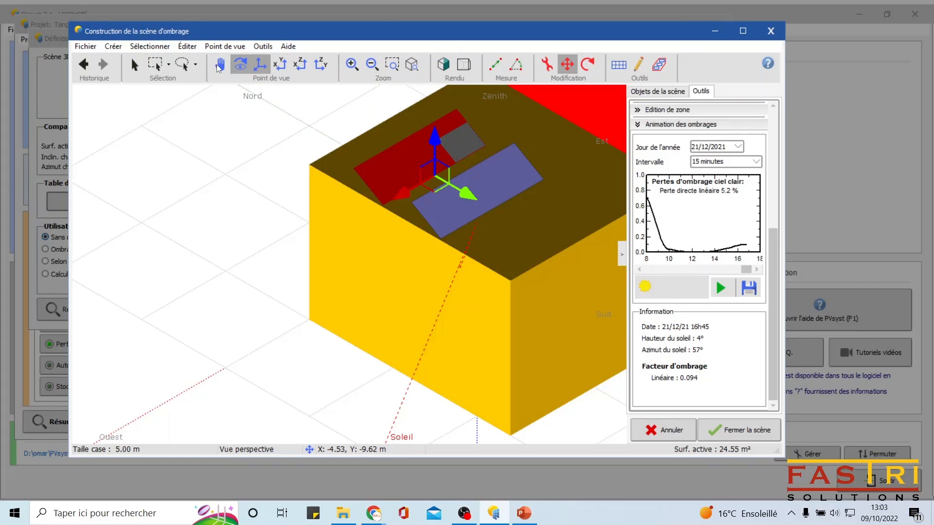
left_click_drag(394, 149, 272, 204)
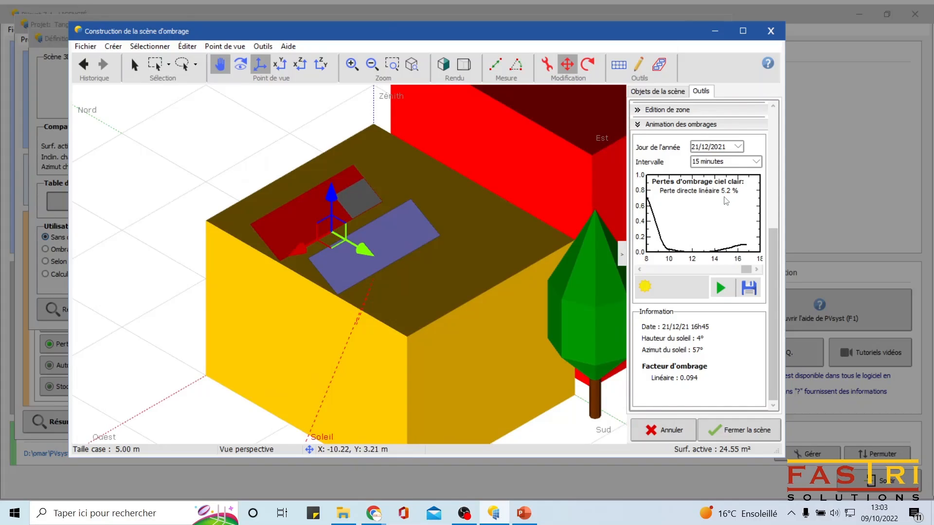
left_click_drag(362, 249, 357, 247)
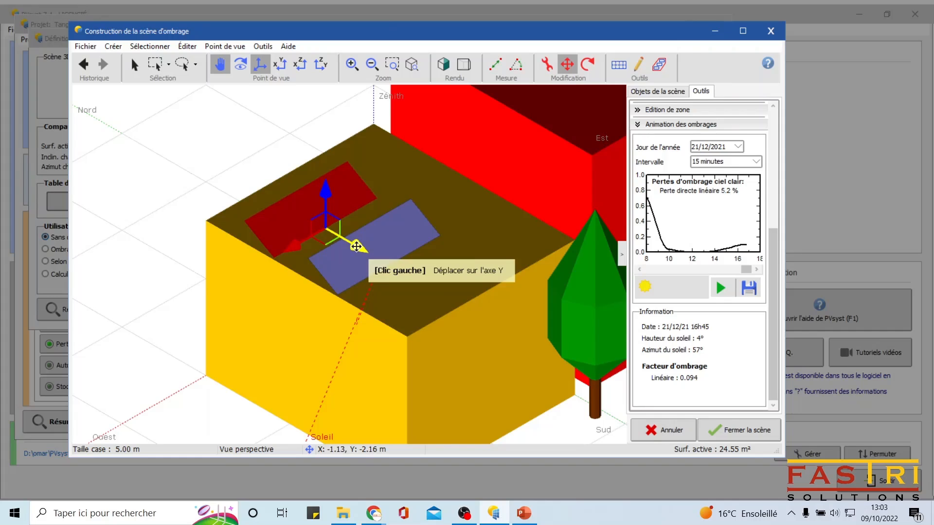
left_click(720, 288)
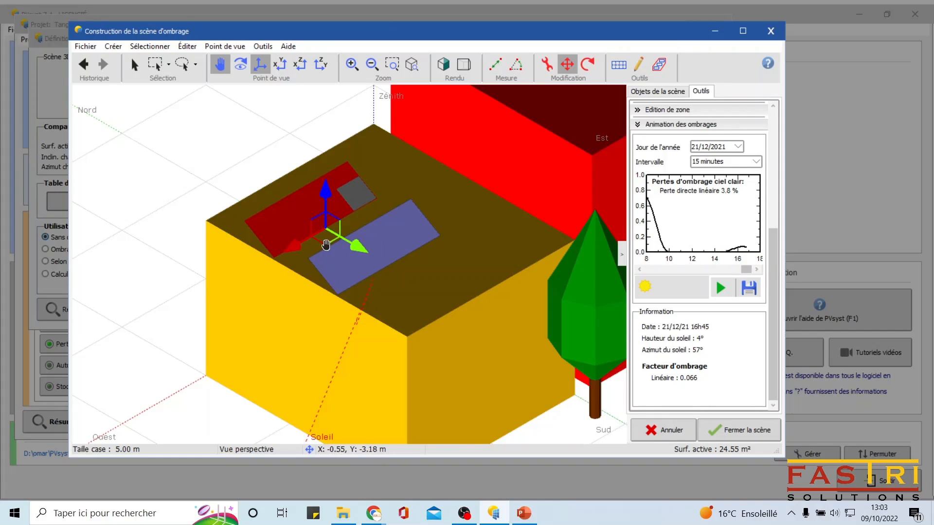
left_click(495, 64)
left_click(332, 294)
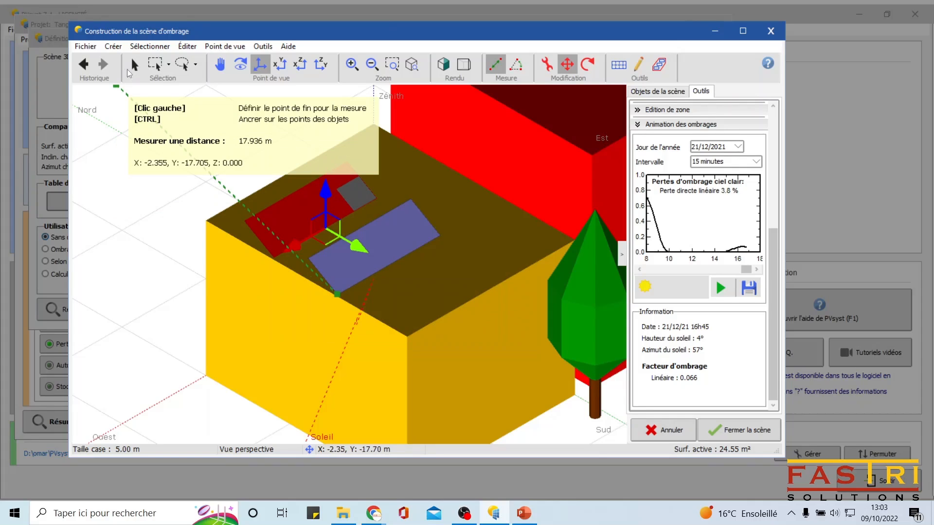
key("Escape")
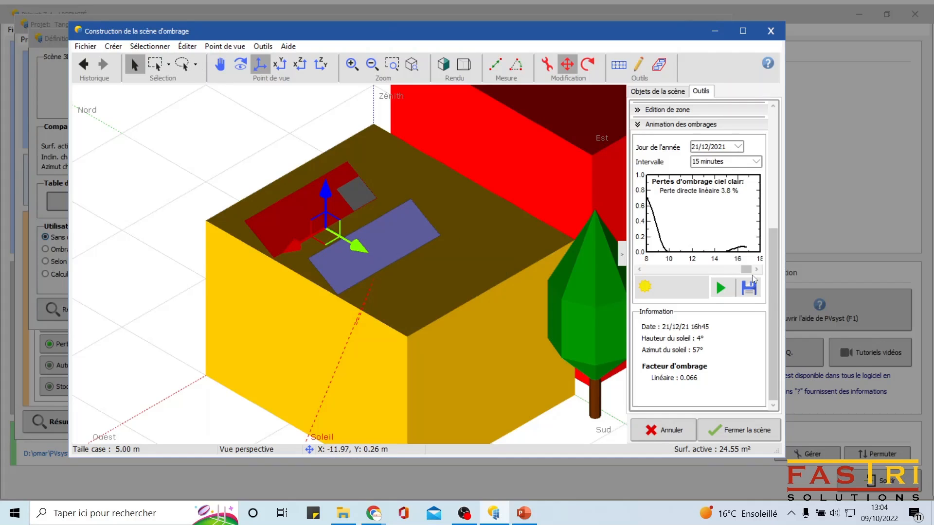
Move the 21/12/2021 shading animation back to the morning at 10h15 and close the 3D scene
left_click_drag(746, 272, 641, 271)
left_click_drag(652, 271, 675, 271)
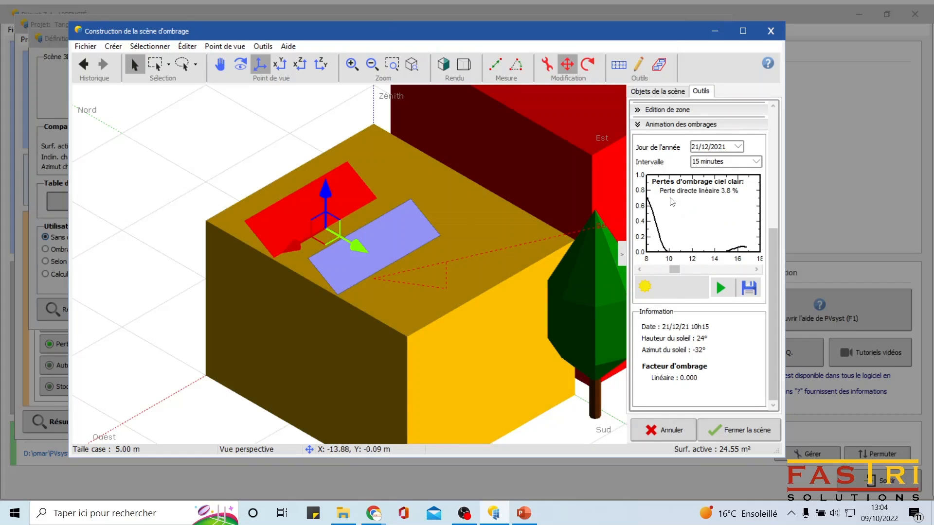
left_click(735, 431)
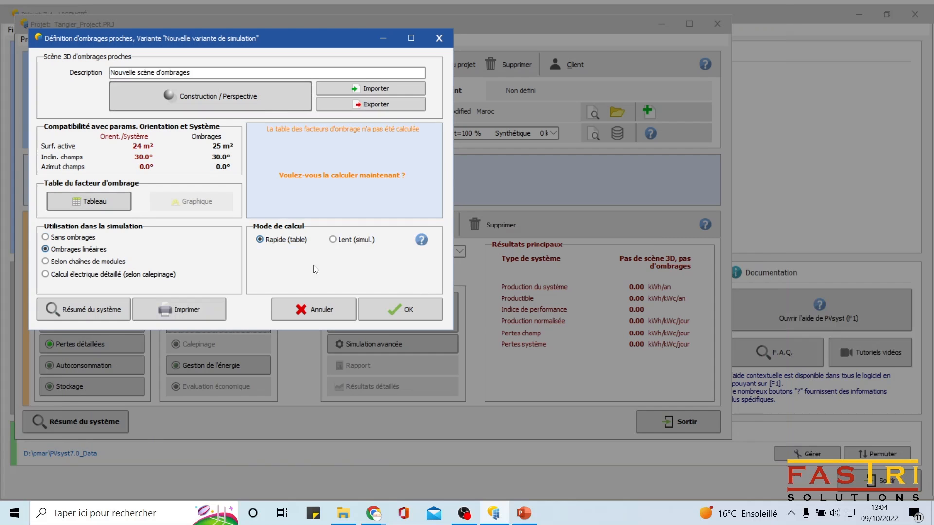
Calculate the linear shading factor table, close it and accept the near shadings definition
left_click(109, 201)
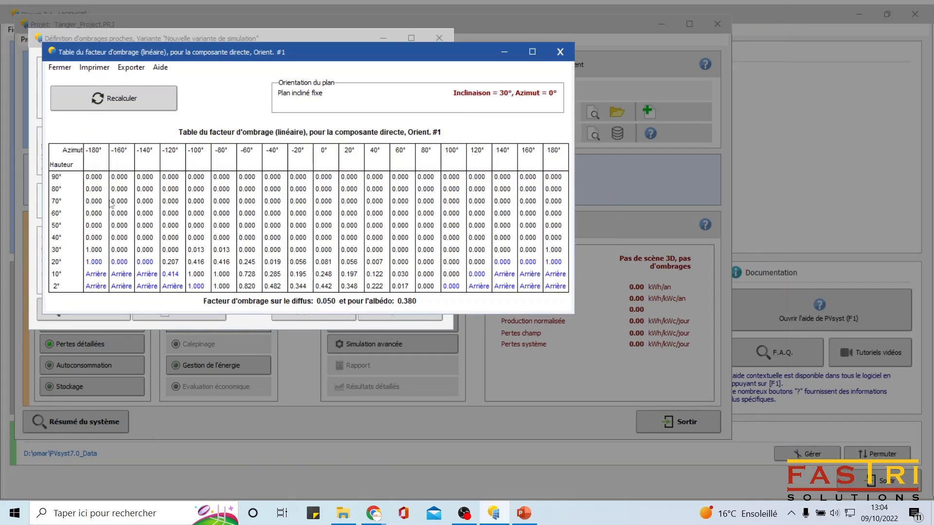
left_click(560, 51)
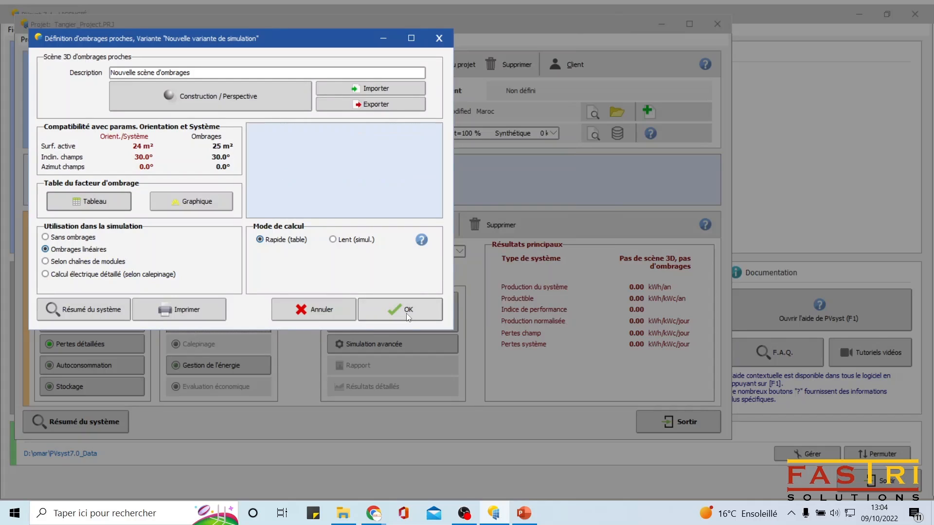
left_click(407, 314)
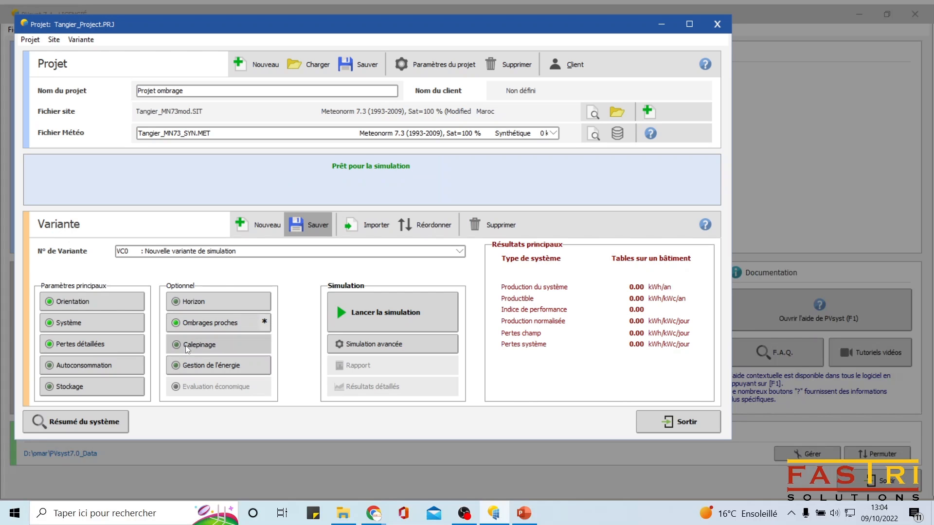
In the module layout, define all modules on both tables and assign string S1 to the northern table's six modules
left_click(187, 346)
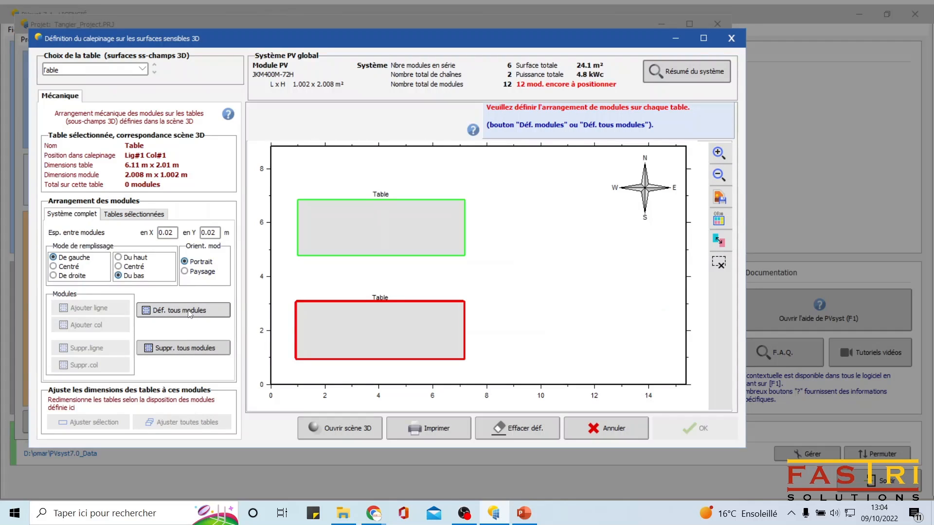
left_click(172, 314)
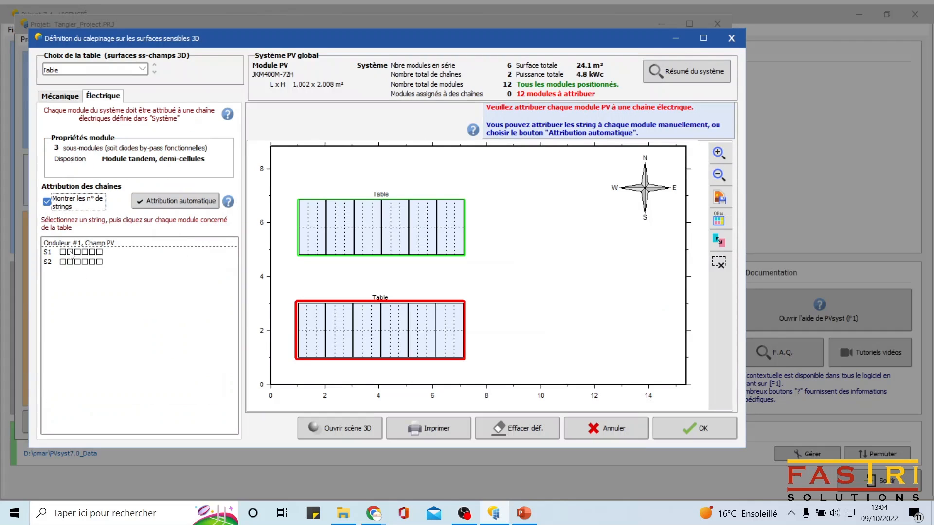
left_click(72, 255)
left_click(307, 229)
left_click(342, 229)
left_click(369, 229)
left_click(397, 229)
left_click(422, 229)
left_click(451, 229)
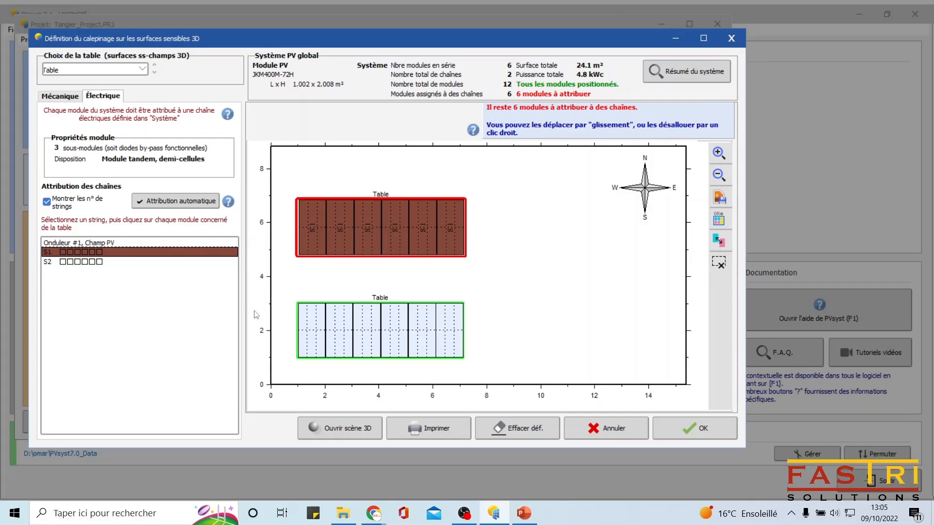
Assign string S2 to the six modules of the southern table
left_click(85, 263)
left_click(312, 330)
left_click(339, 331)
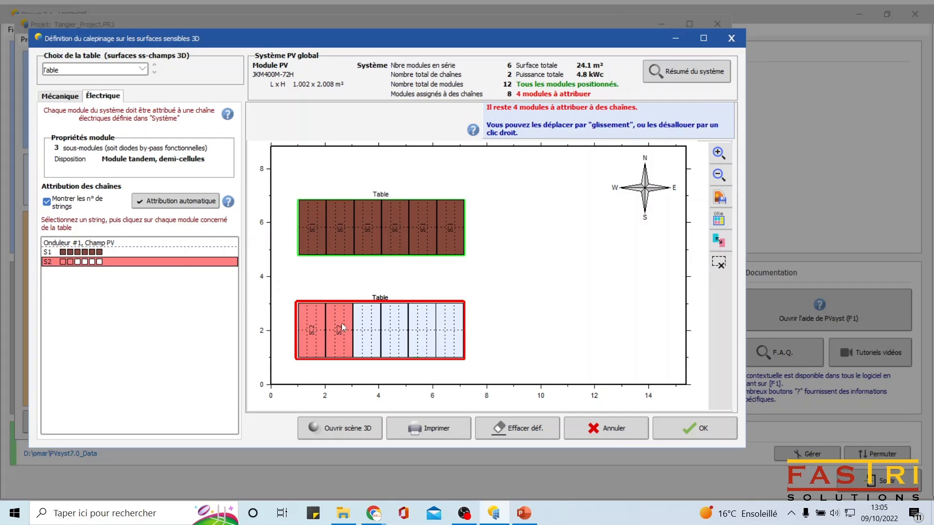
left_click(367, 331)
left_click(395, 331)
left_click(421, 331)
left_click(450, 330)
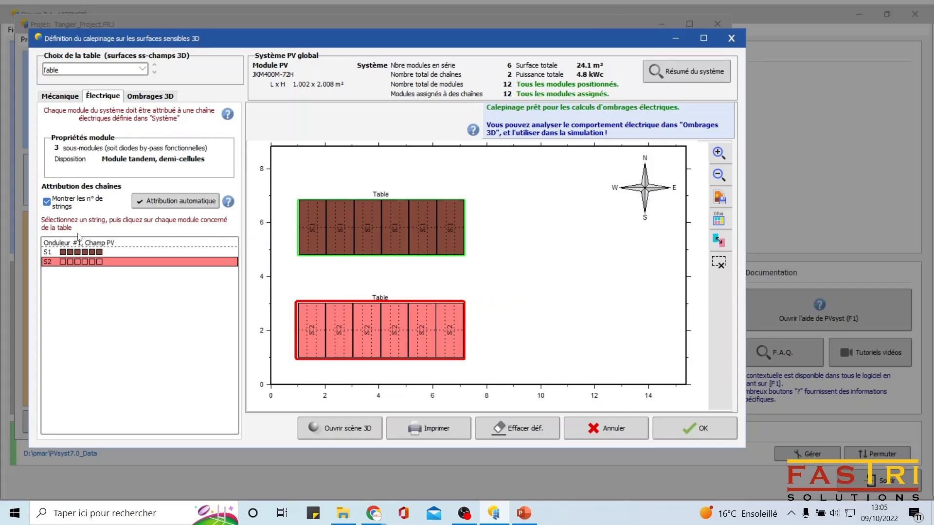
Calculate the module layout's 3D shadings for 21/12/2011, examine the shading on both tables and accept the layout
left_click(161, 98)
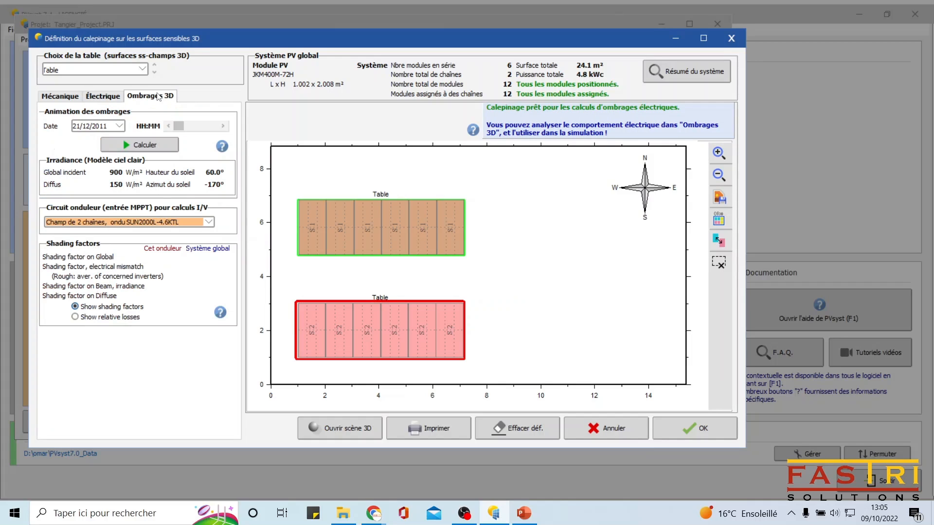
left_click(133, 149)
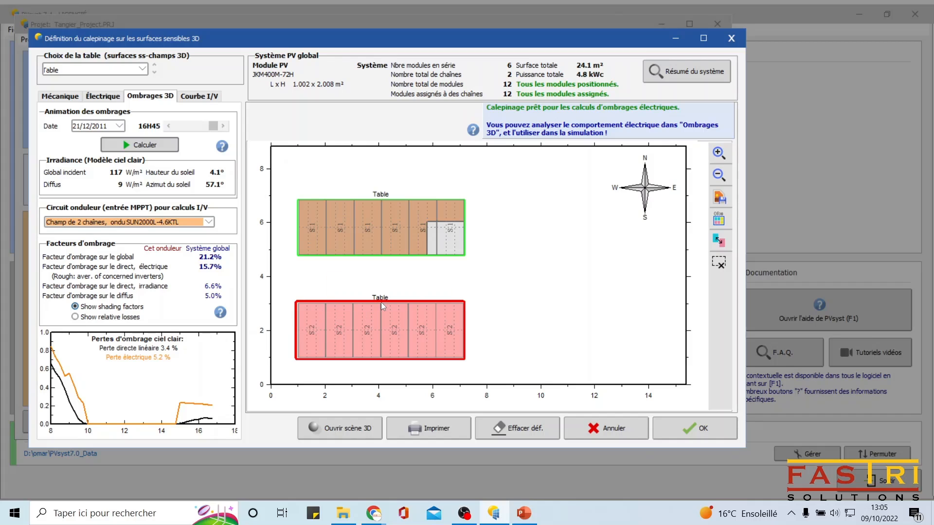
scroll(304, 238, "up", 1)
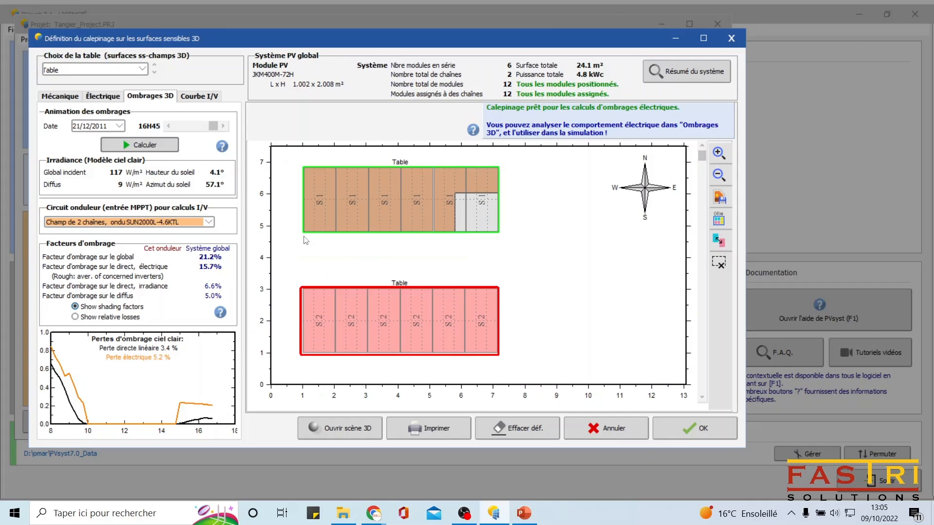
scroll(304, 237, "up", 1)
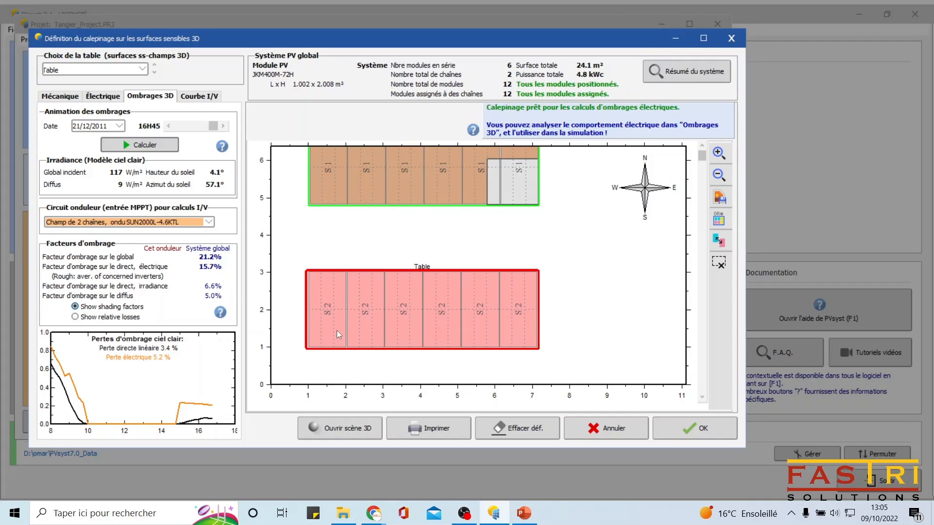
left_click(684, 430)
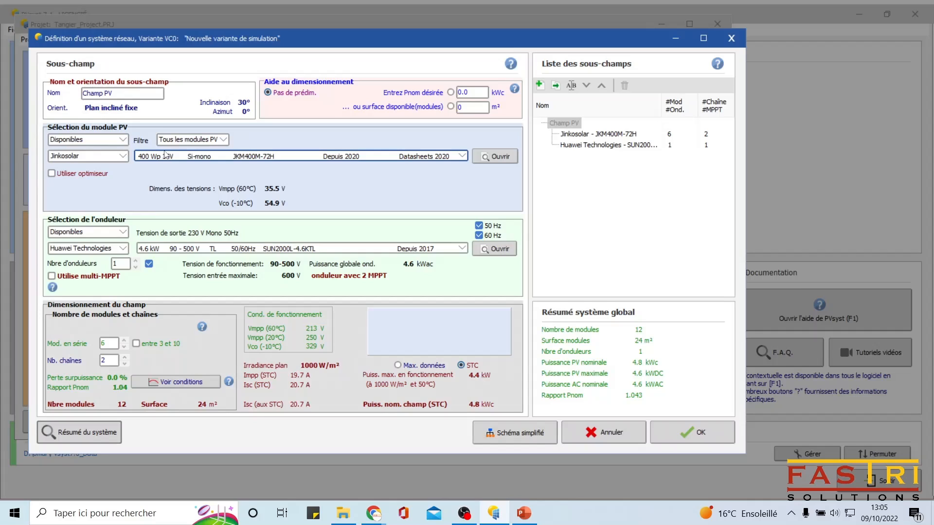
Examine the basic data of the selected Jinkosolar JKM400M-72H module in the grid system definition and close both windows
left_click(404, 157)
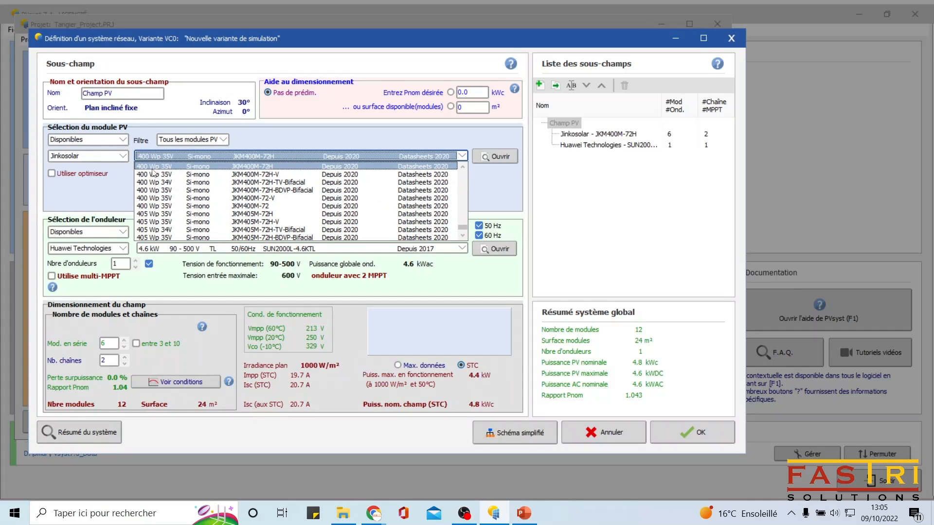
left_click(274, 159)
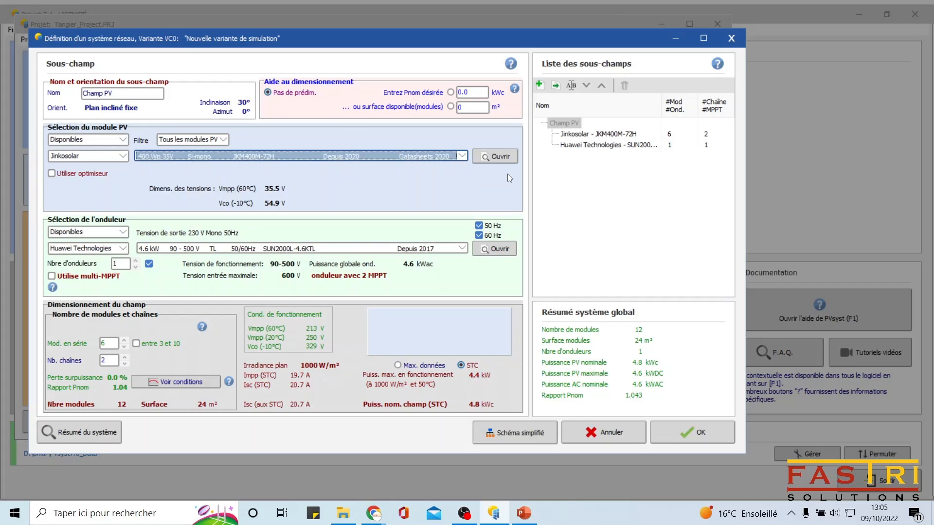
left_click(499, 157)
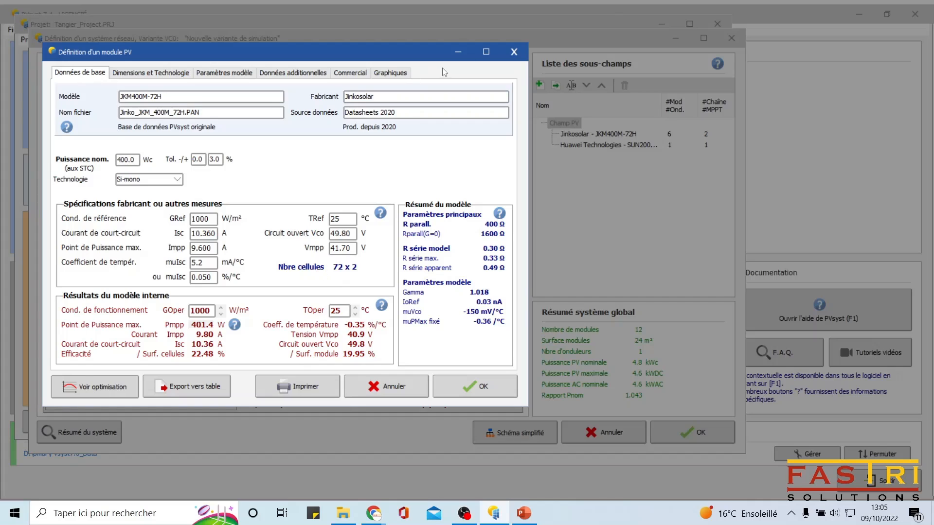
left_click(513, 52)
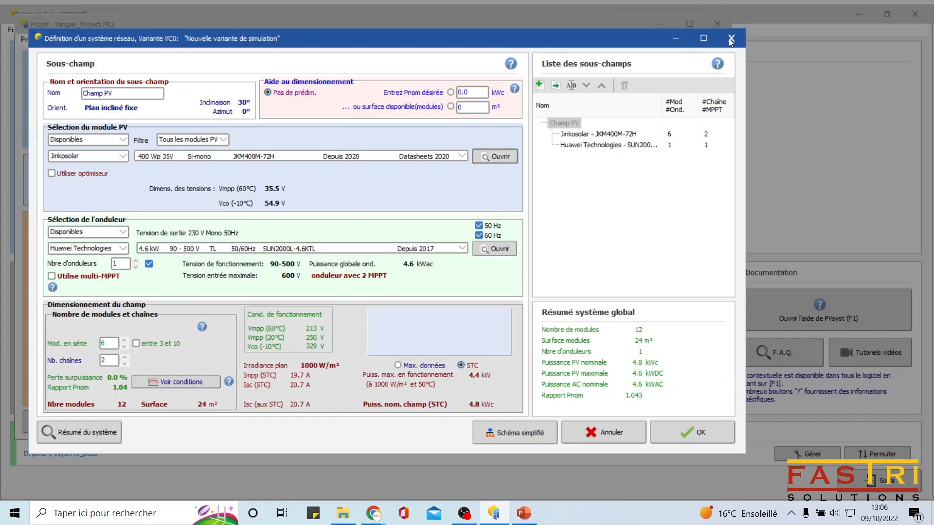
left_click(731, 37)
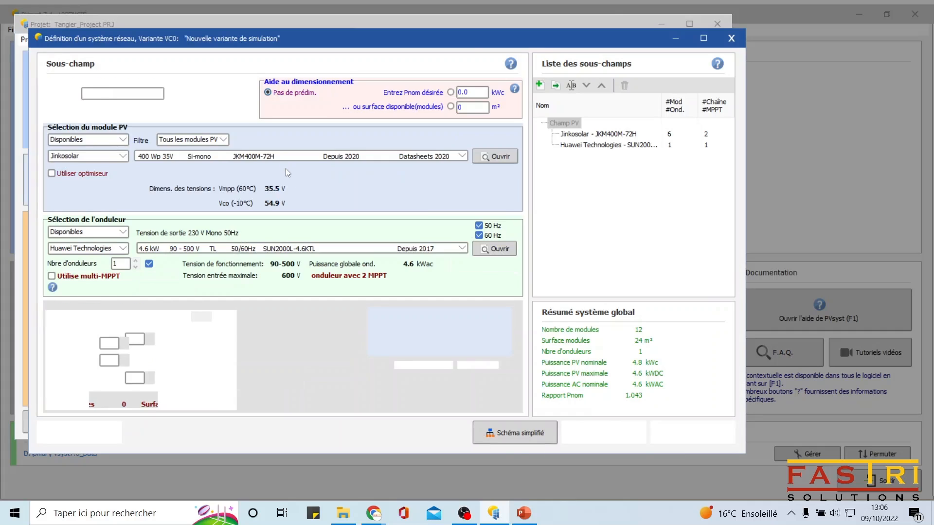
Change the PV module to the Jinkosolar 400 Wp JKM400M-72, check its basic data and accept the system definition
left_click(285, 157)
scroll(272, 210, "up", 1)
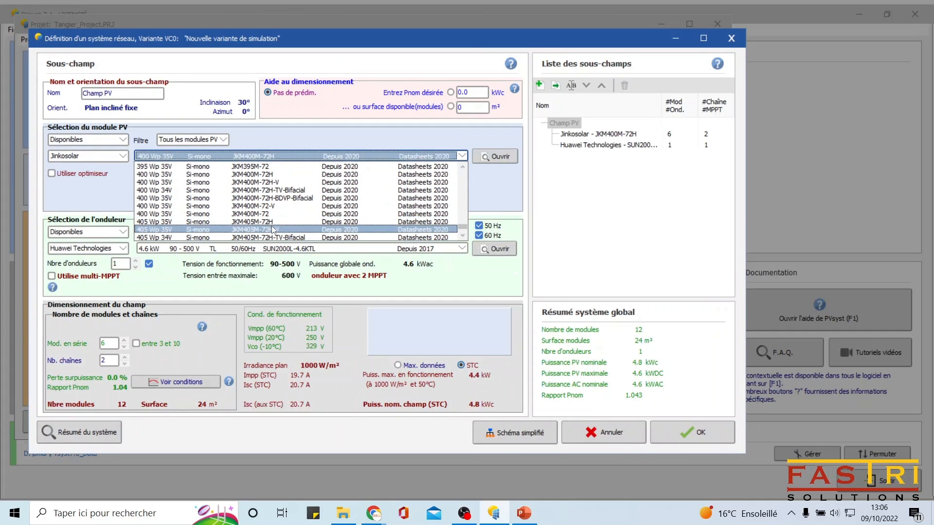
left_click(267, 214)
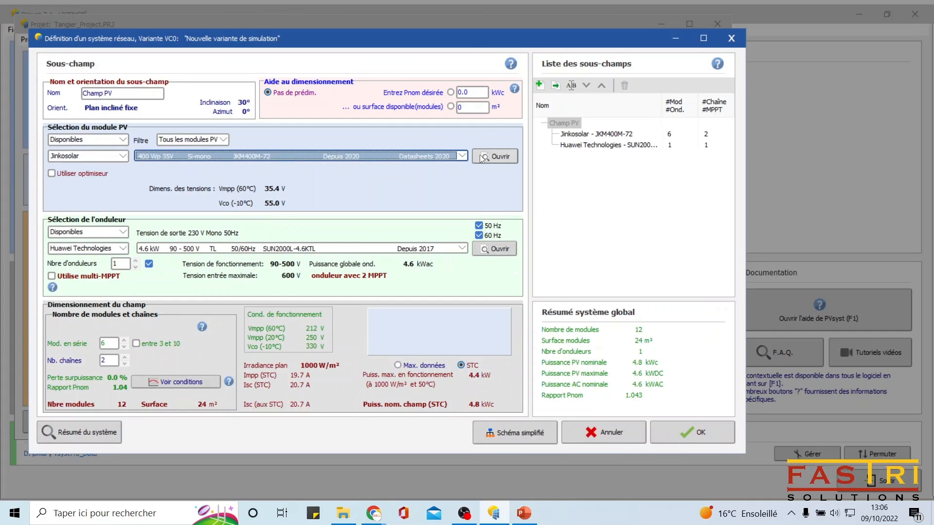
left_click(481, 158)
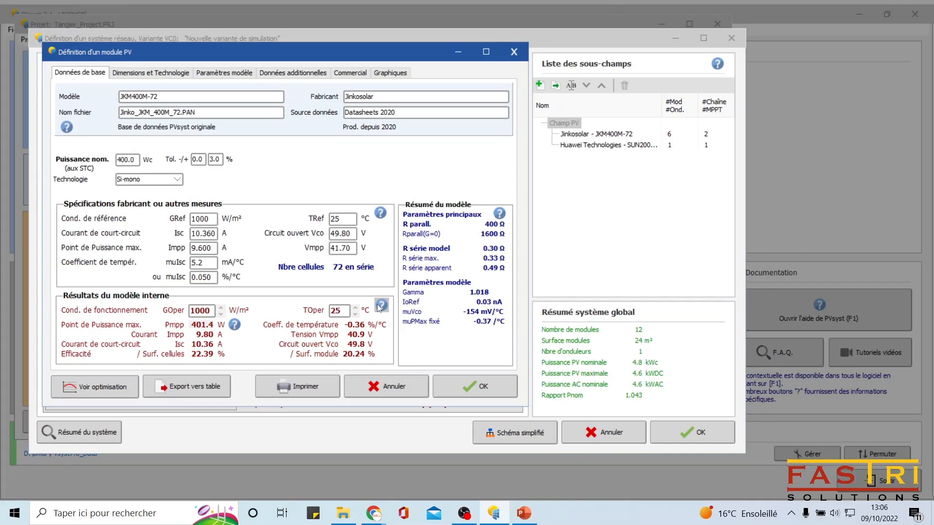
left_click(448, 385)
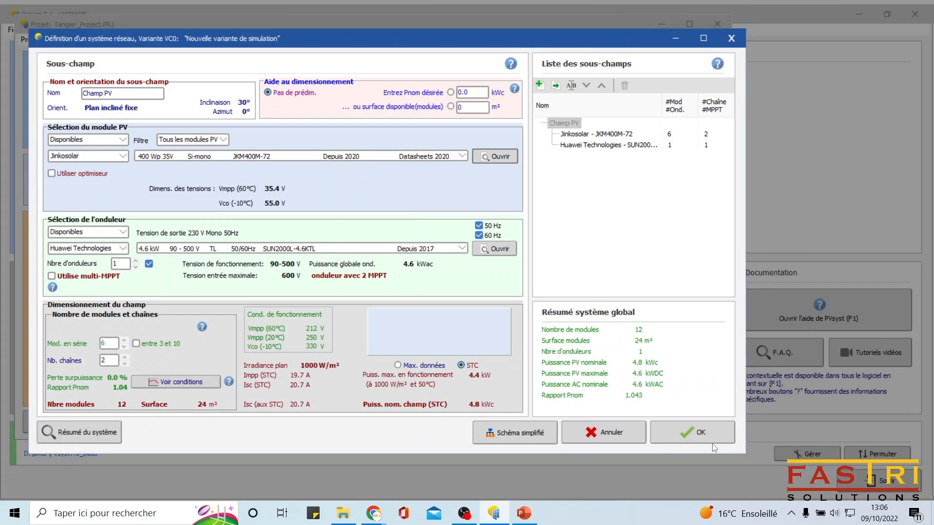
left_click(701, 433)
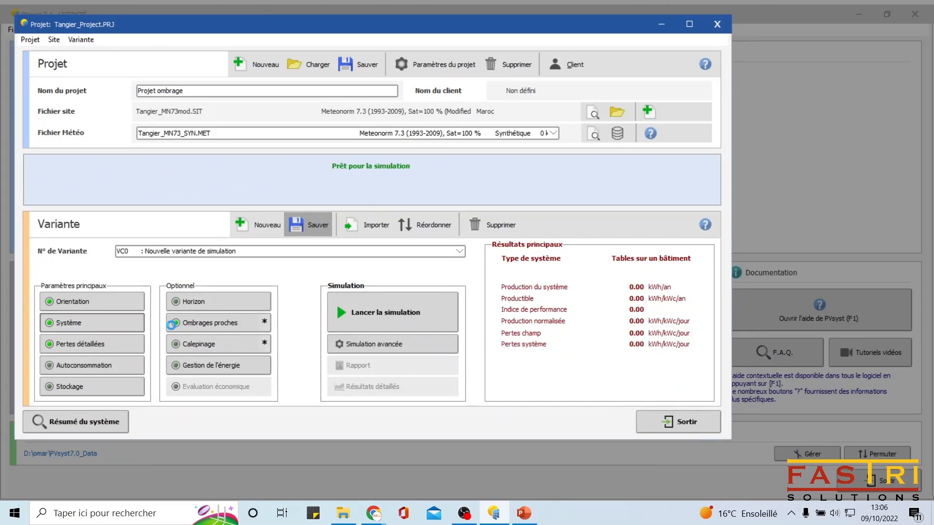
Review the linear shading factor table in the near shadings definition and accept the definition
left_click(196, 322)
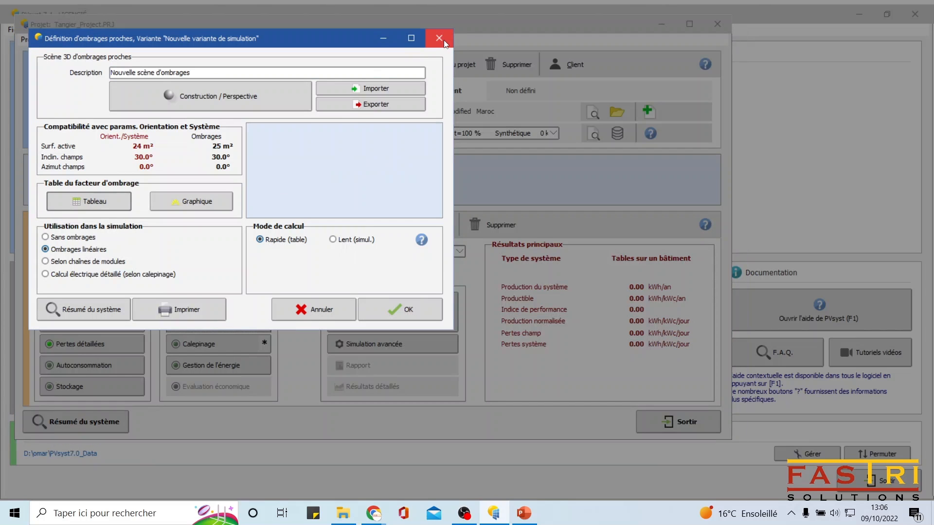
left_click(88, 201)
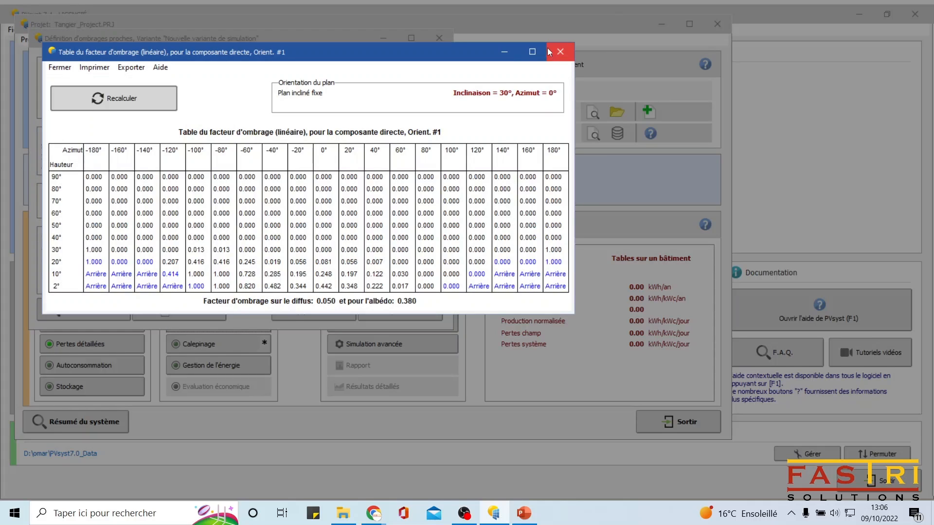
left_click(560, 51)
left_click(404, 308)
In the module layout, delete all existing modules and define them again on both tables with the JKM400M-72 module
left_click(218, 344)
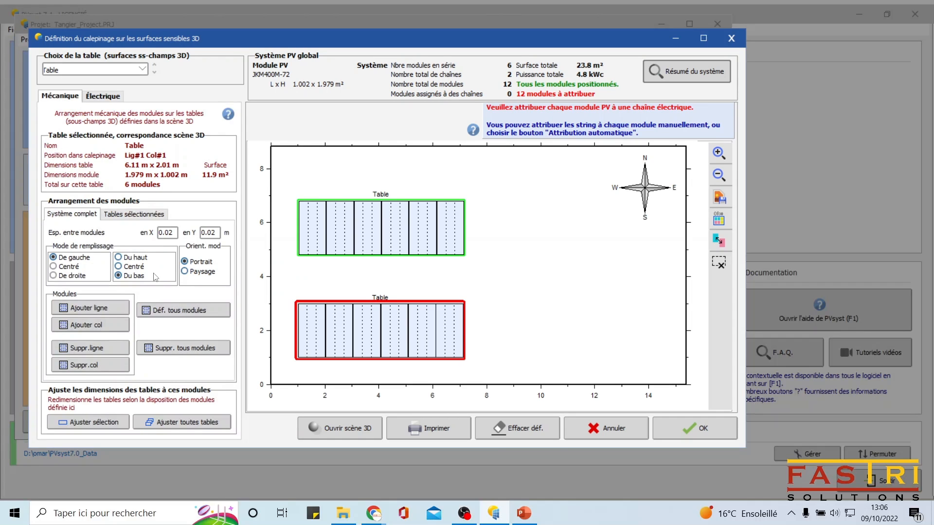
left_click(156, 315)
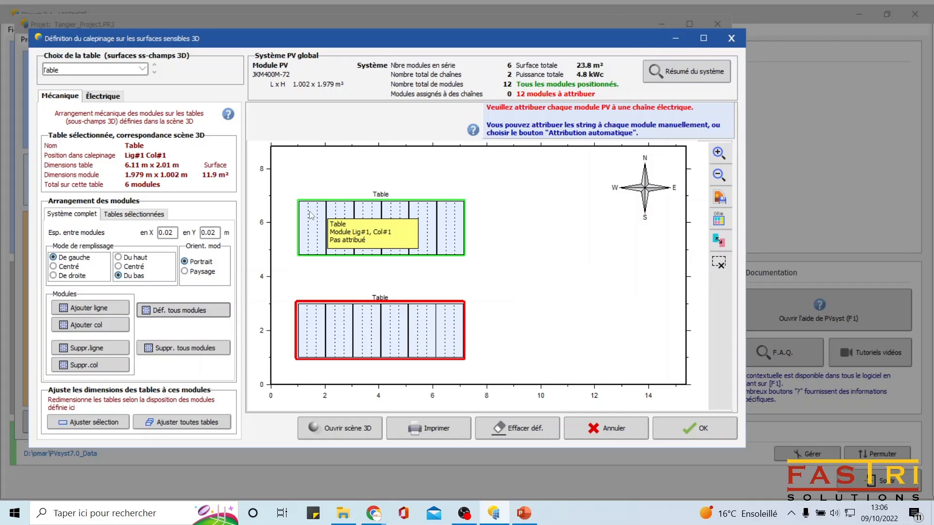
mouse_move(303, 218)
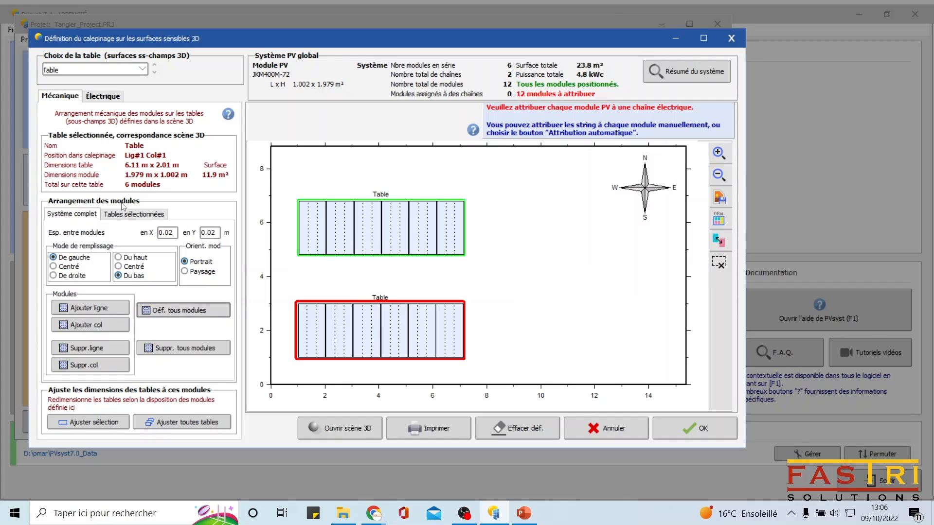
left_click(209, 348)
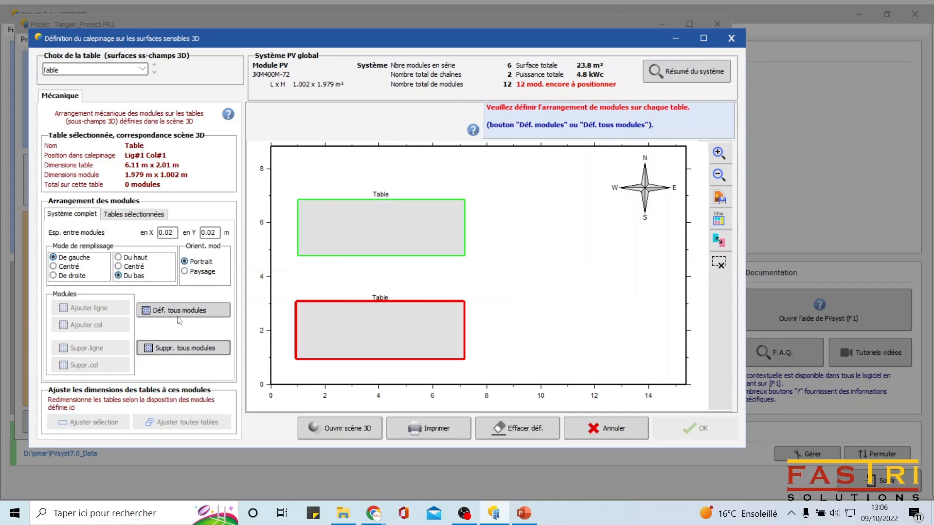
left_click(177, 311)
Assign the six modules of the upper table to string S1 and the six modules of the lower table to string S2
left_click(93, 252)
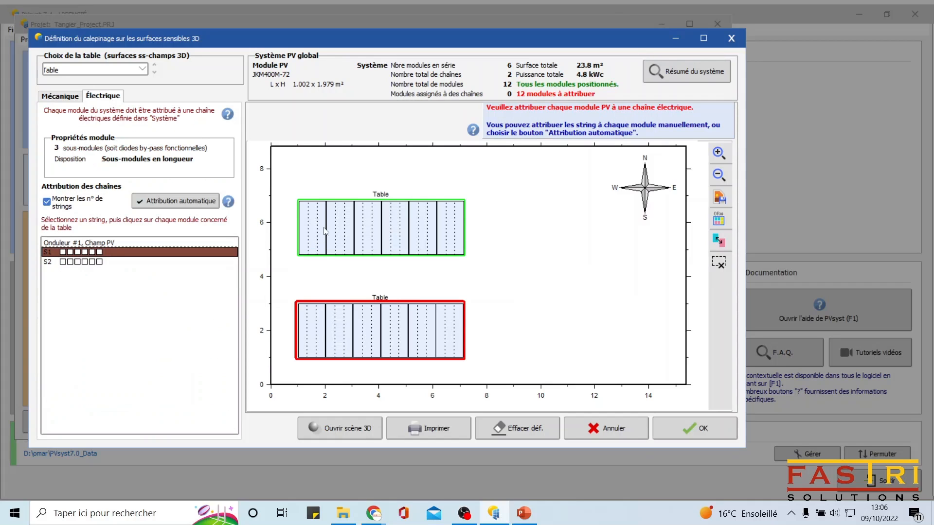
mouse_move(323, 231)
left_mouse_down()
mouse_move(453, 229)
mouse_move(440, 230)
left_mouse_up()
left_click(82, 261)
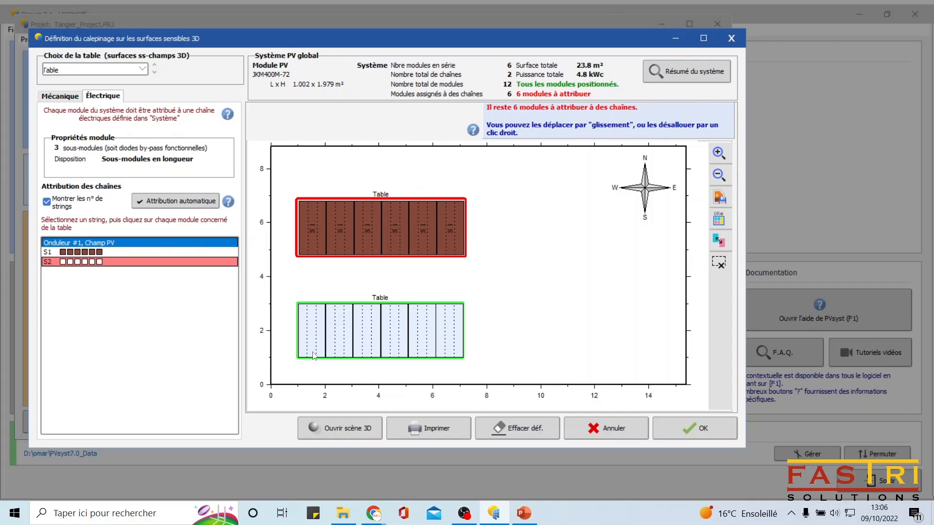
left_click(313, 351)
left_click(368, 340)
left_click(394, 338)
left_click(422, 335)
left_click(454, 329)
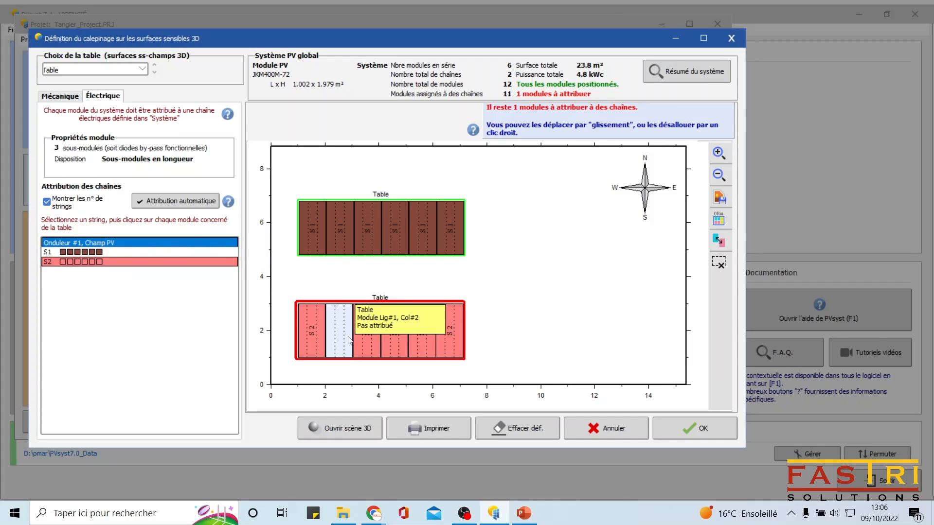
left_click(346, 336)
Calculate the day's 3D shading animation for the JKM400M-72 layout and accept the module layout definition
left_click(142, 95)
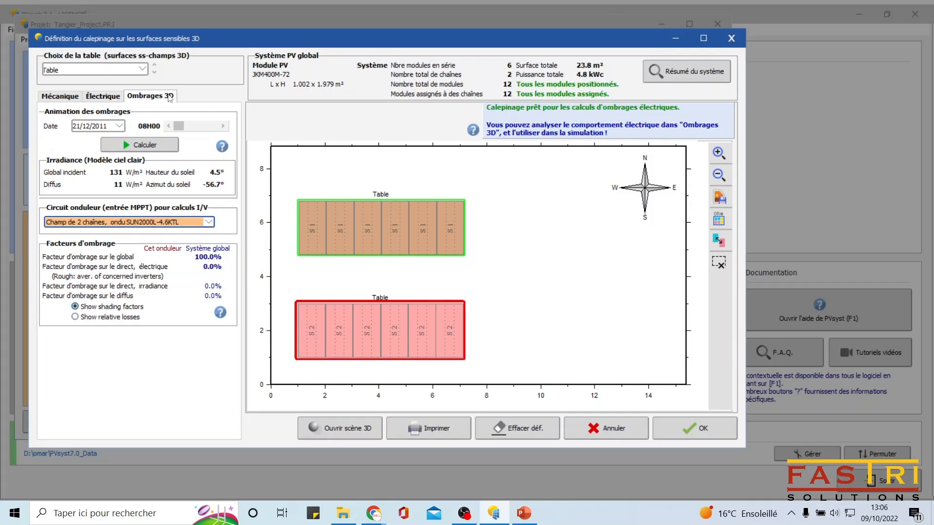
left_click(151, 145)
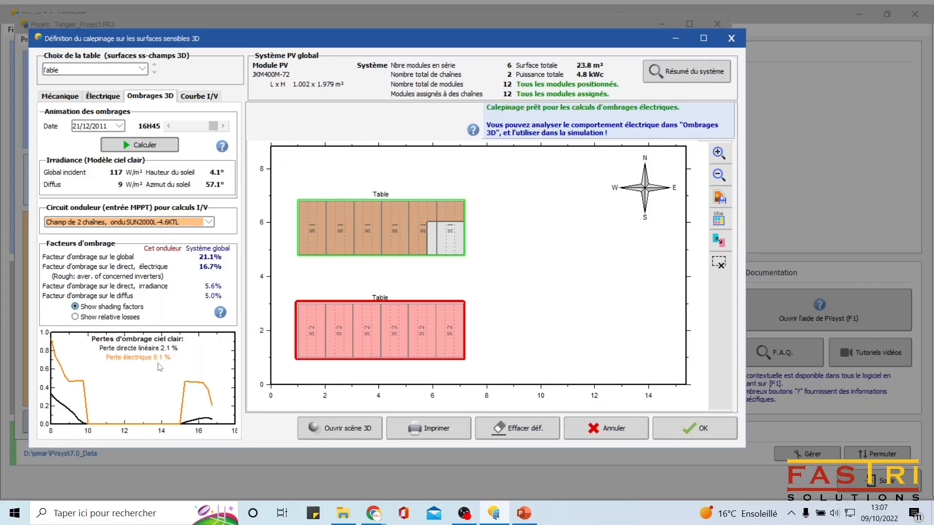
left_click(683, 429)
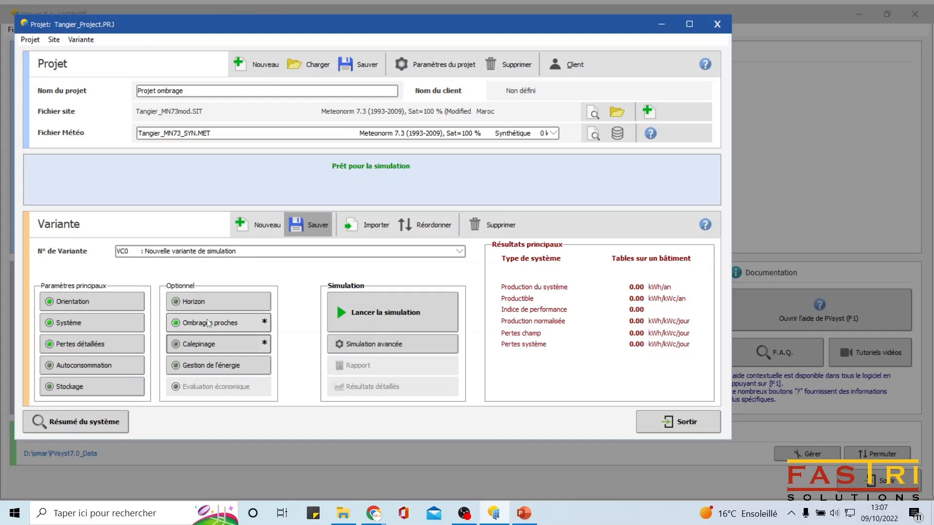
Run the simulation of the variant and open its report
left_click(397, 311)
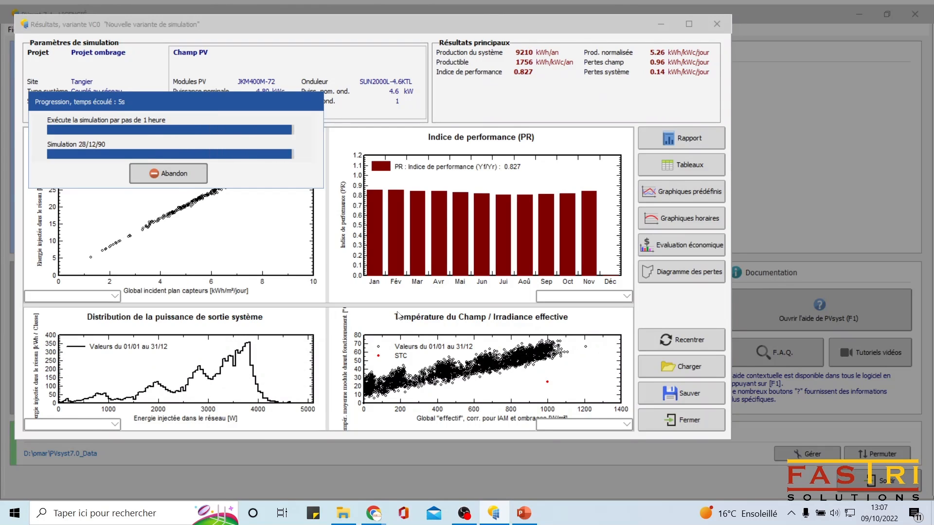
left_click(673, 145)
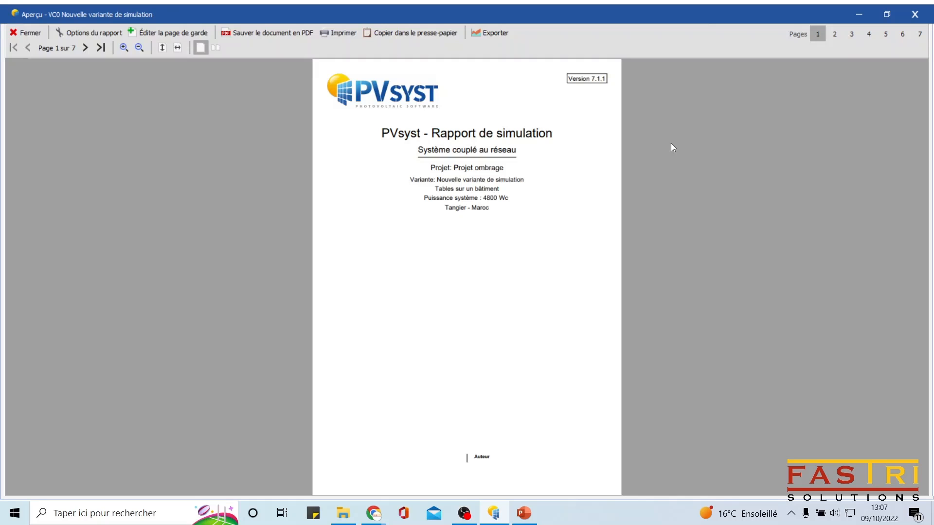
Examine the iso-shading diagram on page 4 of the simulation report at full page width and continue through the main results on page 5
left_click(886, 36)
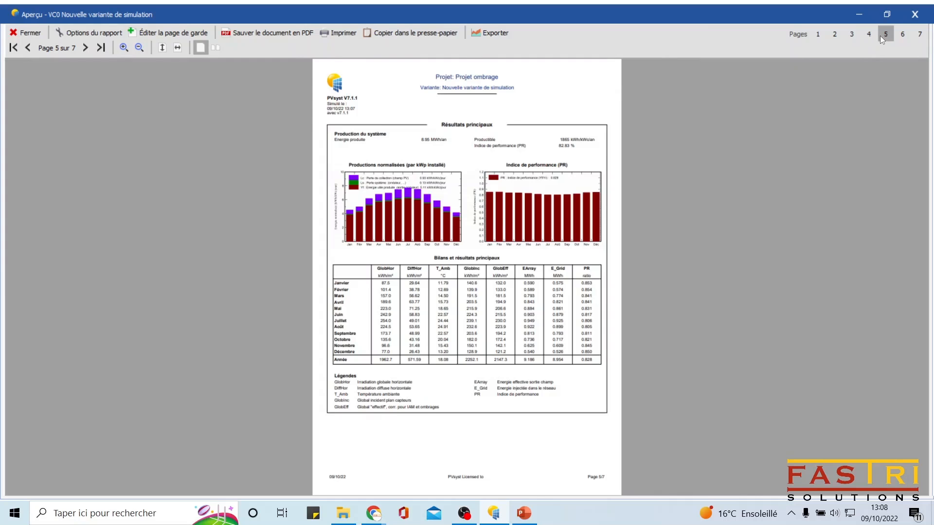
left_click(871, 34)
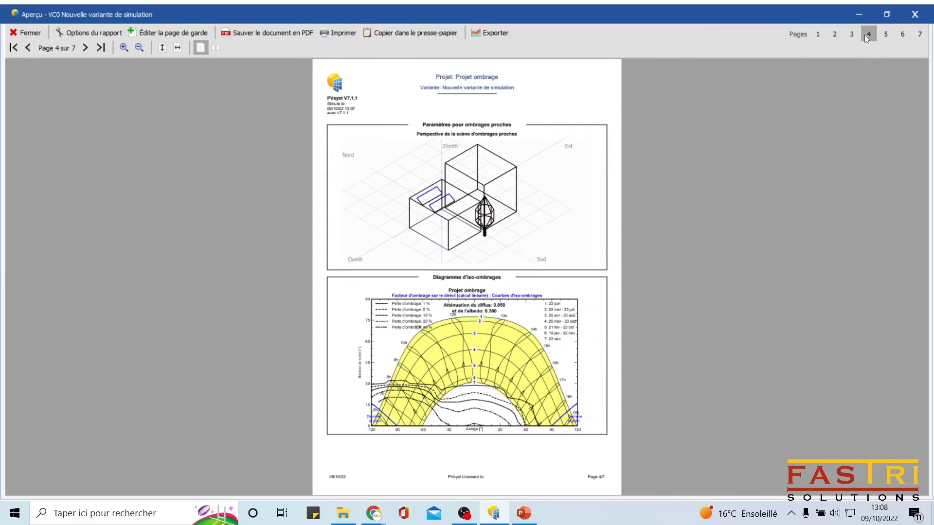
left_click(178, 48)
scroll(511, 267, "down", 10)
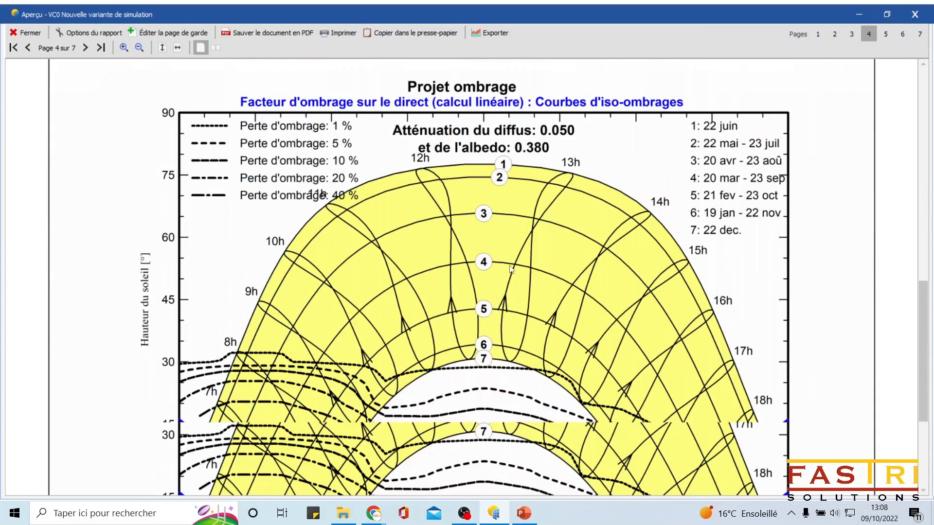
scroll(511, 269, "down", 2)
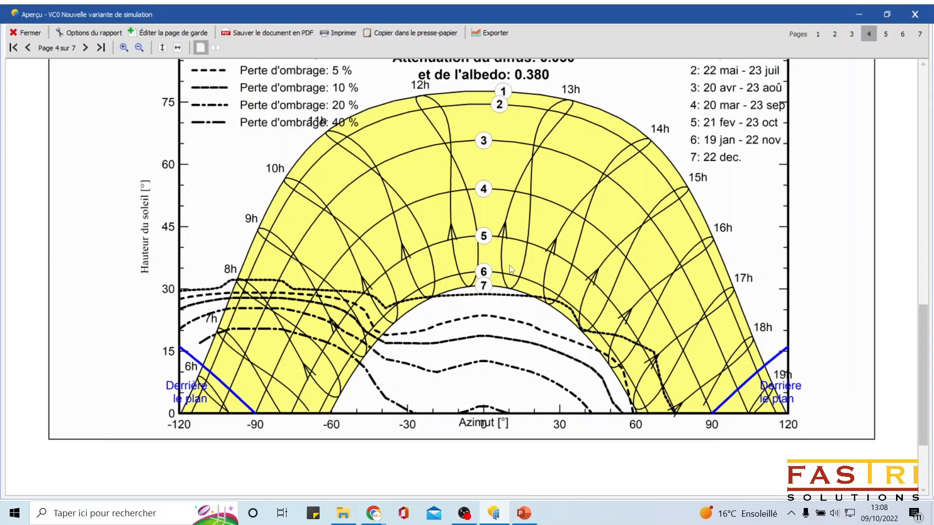
scroll(402, 298, "up", 2)
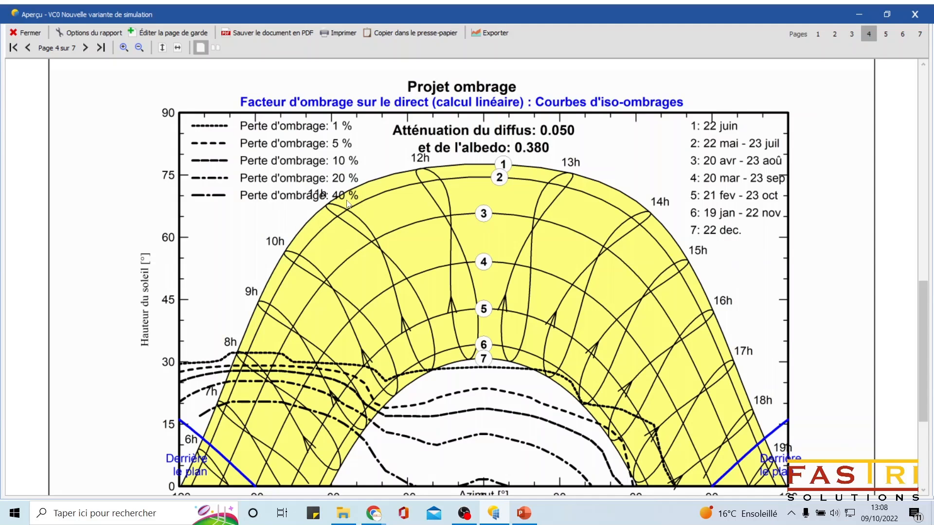
scroll(339, 413, "down", 2)
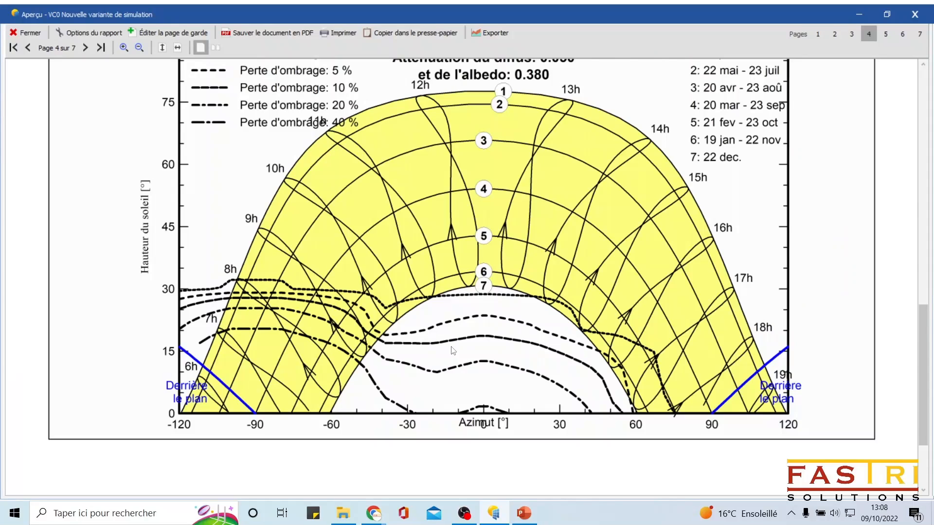
scroll(470, 353, "down", 10)
scroll(472, 357, "down", 10)
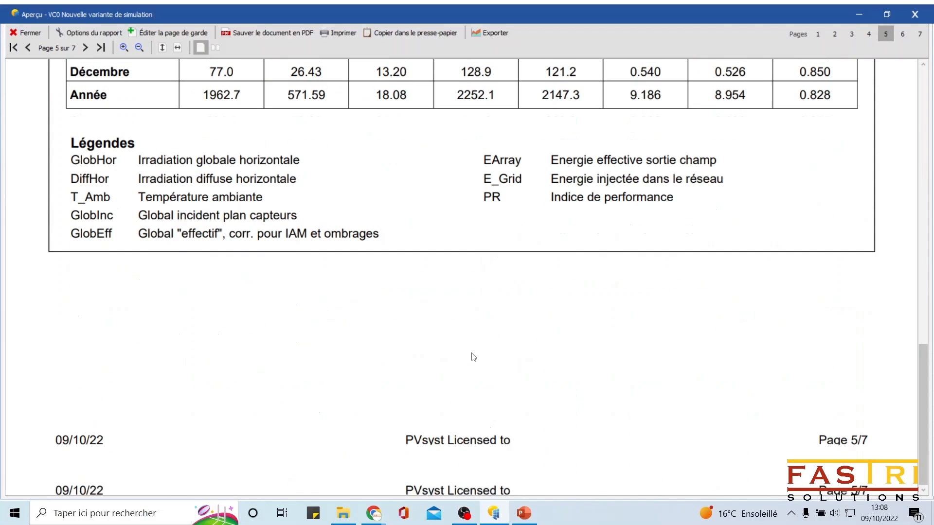